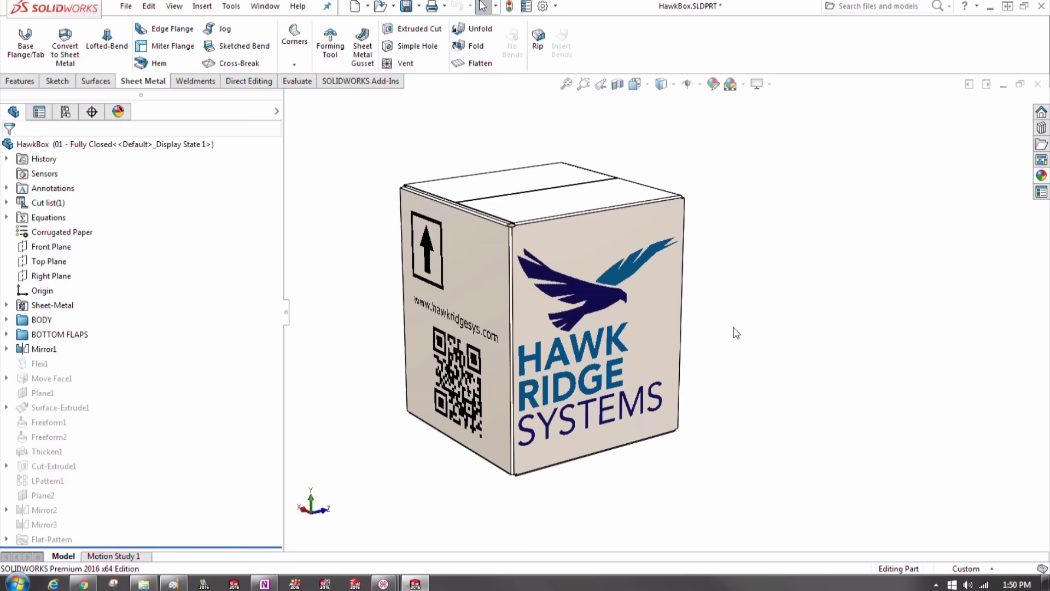
- Compare the tan cardboard and white paperboard box photos full-screen in Photo Viewer
{"action": "mouse_move", "coordinate": [781, 418]}
{"action": "middle_mouse_down"}
{"action": "mouse_move", "coordinate": [755, 370]}
{"action": "mouse_move", "coordinate": [778, 424]}
{"action": "middle_mouse_up"}
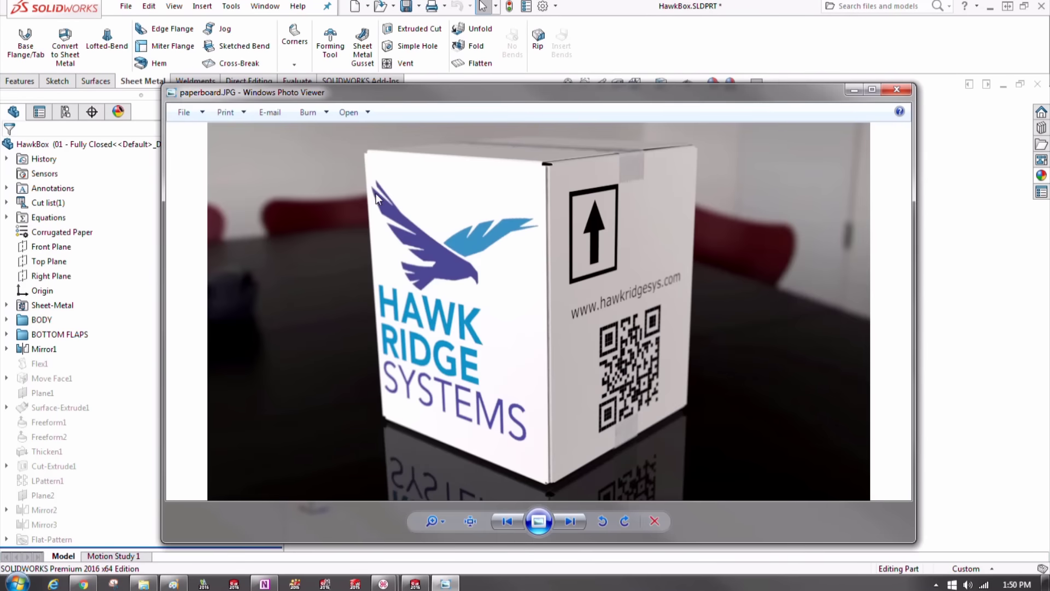
{"action": "double_click", "coordinate": [480, 94]}
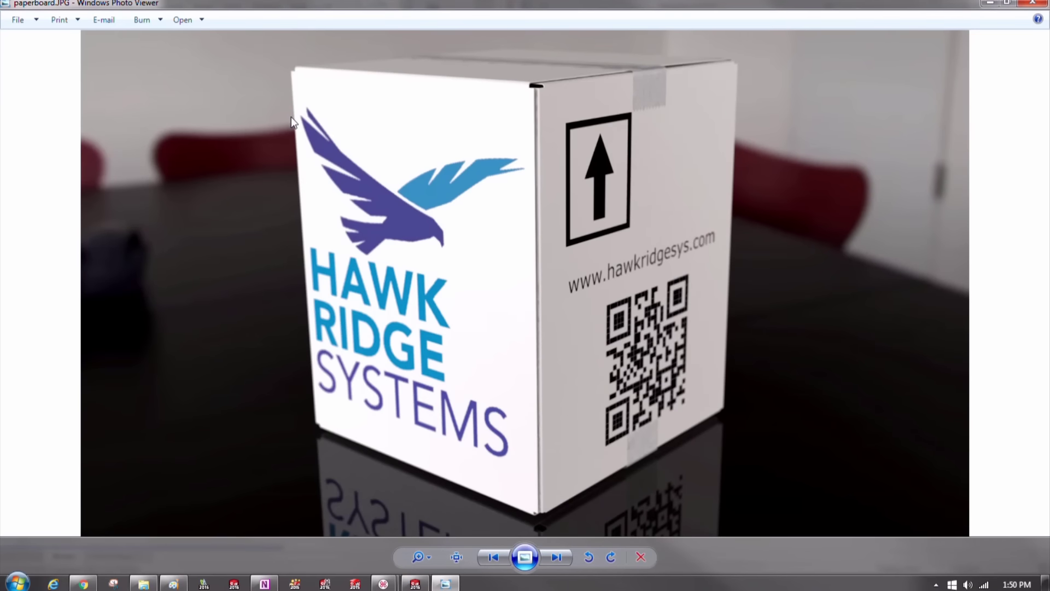
{"action": "key", "text": "Left"}
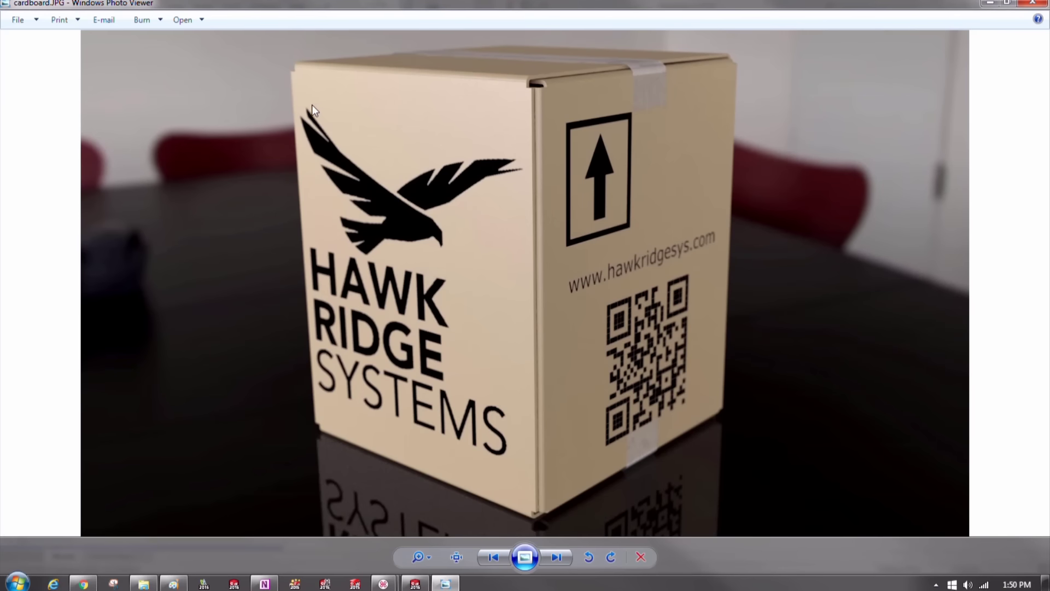
{"action": "left_click_drag", "start_coordinate": [391, 2], "coordinate": [451, 119]}
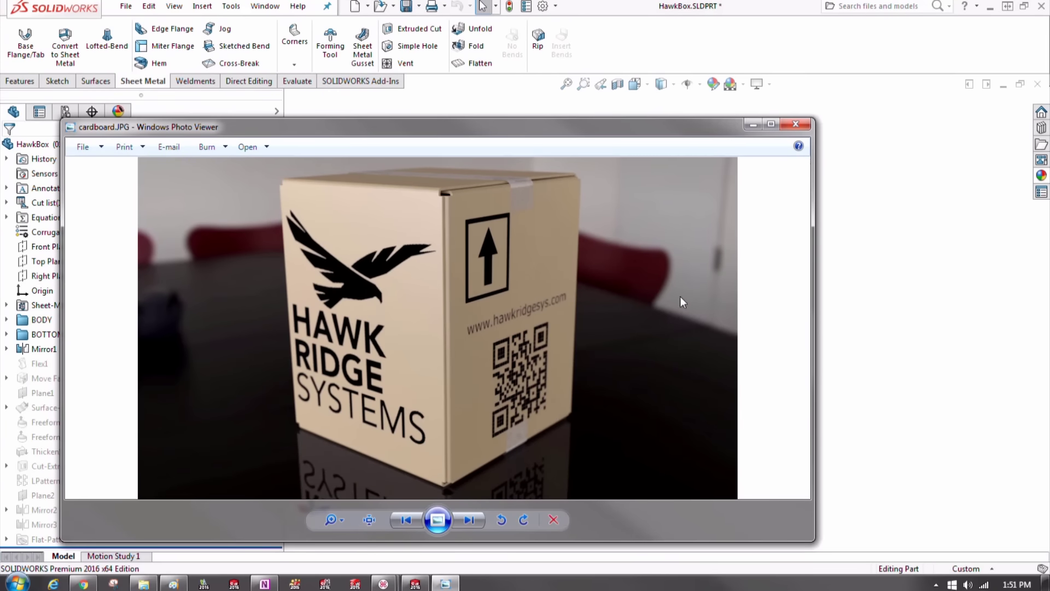
{"action": "key", "text": "Right"}
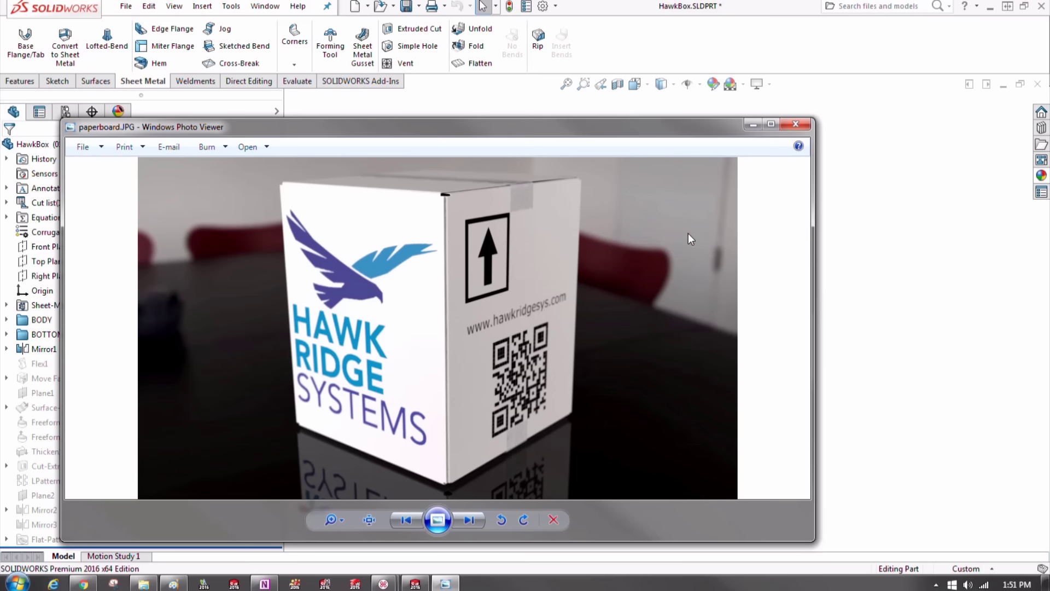
- Close the photo viewer and expand the BOTTOM FLAPS and BODY folders in the tree
{"action": "left_click_drag", "start_coordinate": [722, 135], "coordinate": [774, 153]}
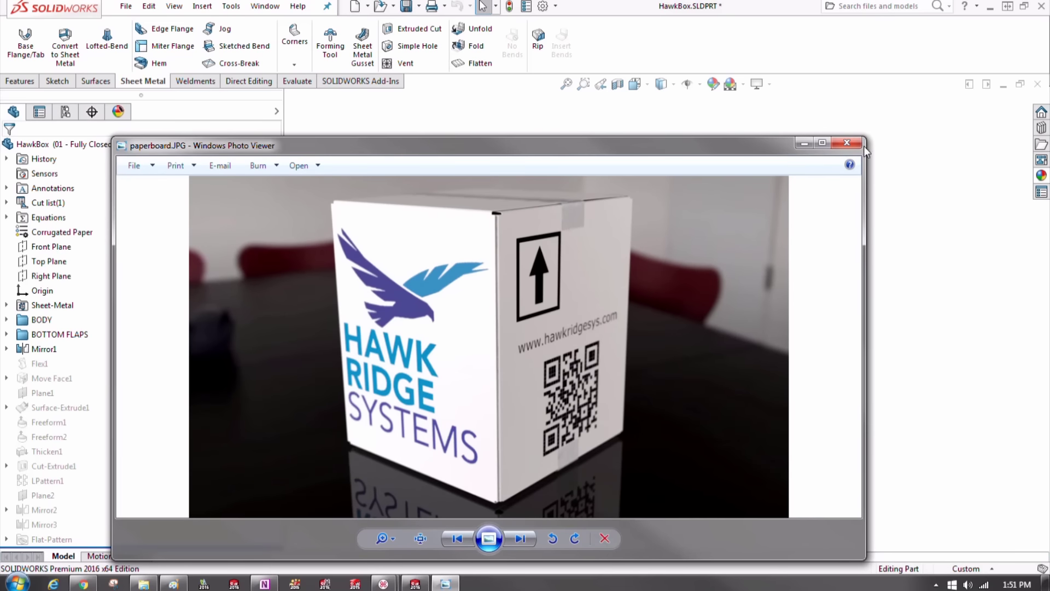
{"action": "left_click", "coordinate": [847, 143]}
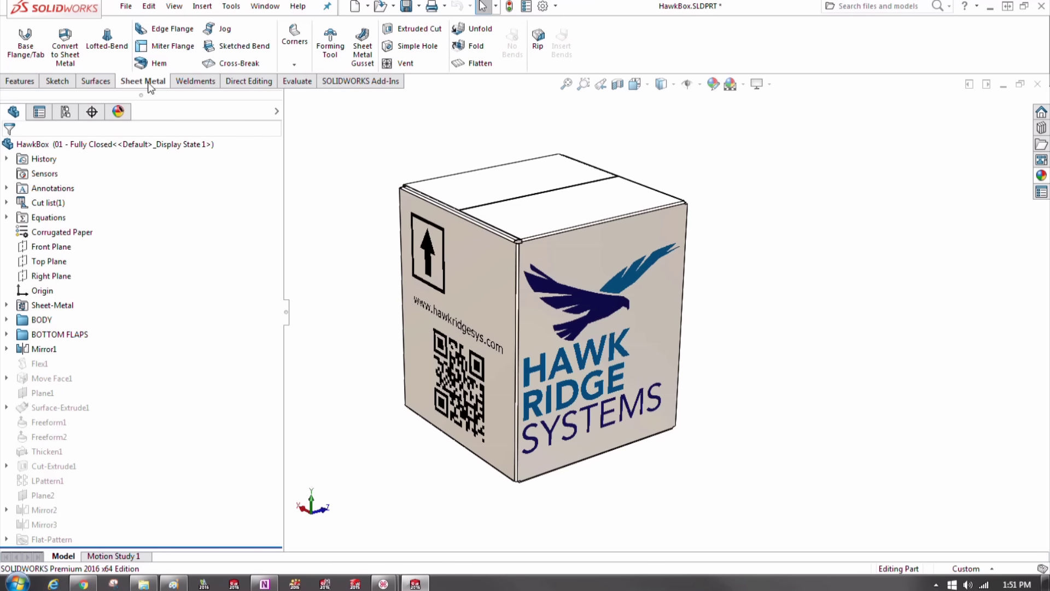
{"action": "left_click", "coordinate": [6, 335]}
{"action": "left_click", "coordinate": [6, 319]}
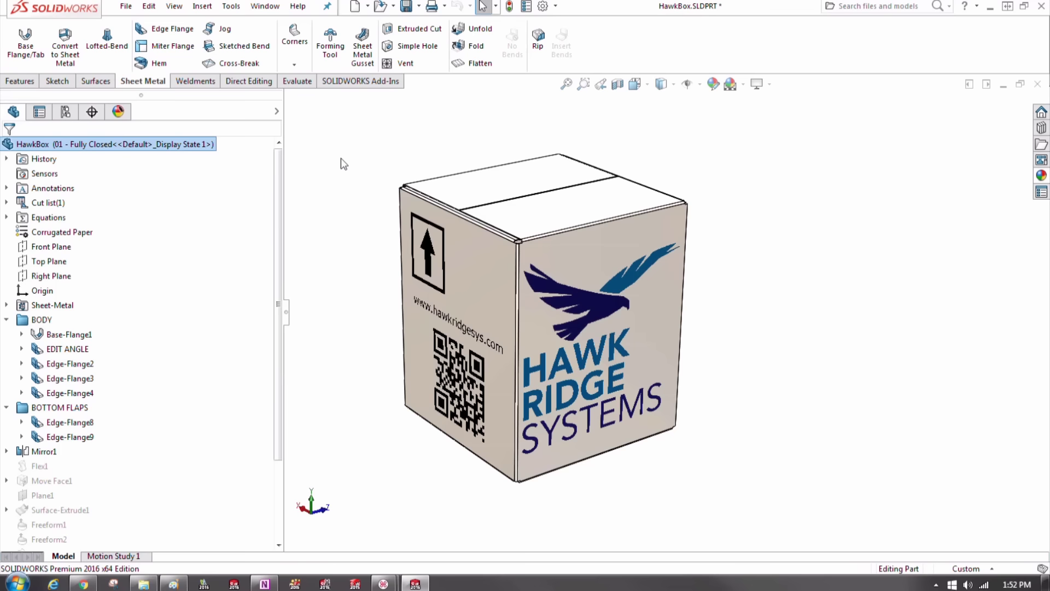
- Activate the undecorated Start configuration and return to the feature tree
{"action": "left_click", "coordinate": [65, 112]}
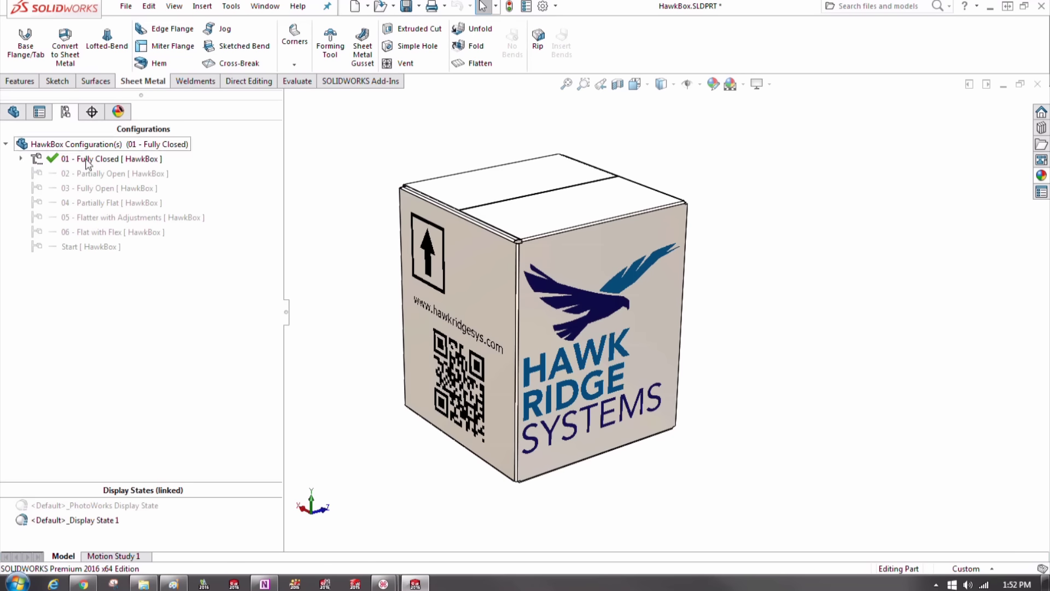
{"action": "double_click", "coordinate": [91, 247]}
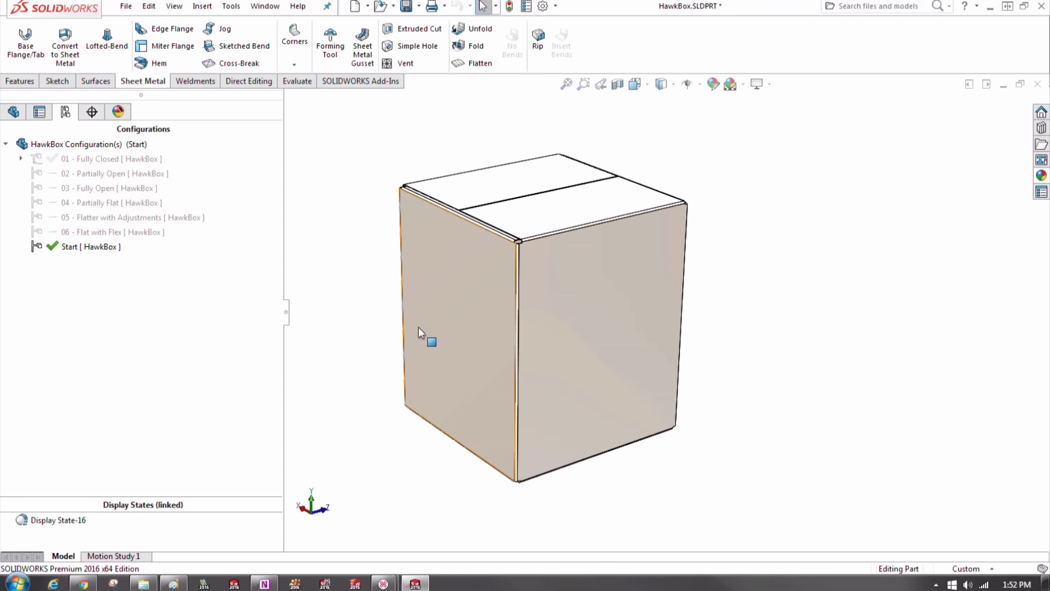
{"action": "left_click", "coordinate": [13, 111]}
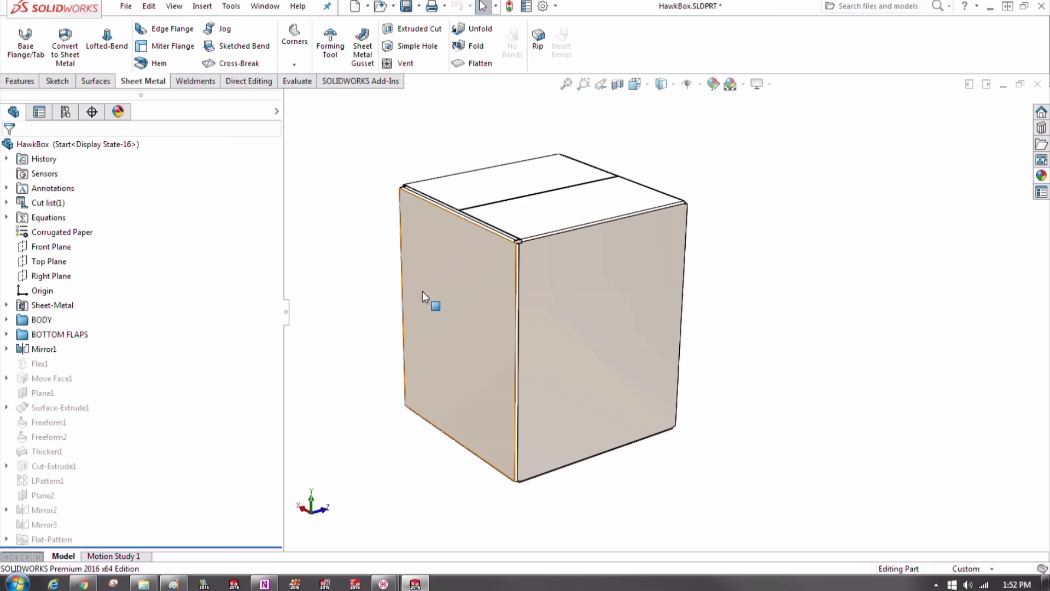
- Flatten the box into its flat blank and view it face-on from the front
{"action": "left_click", "coordinate": [475, 63]}
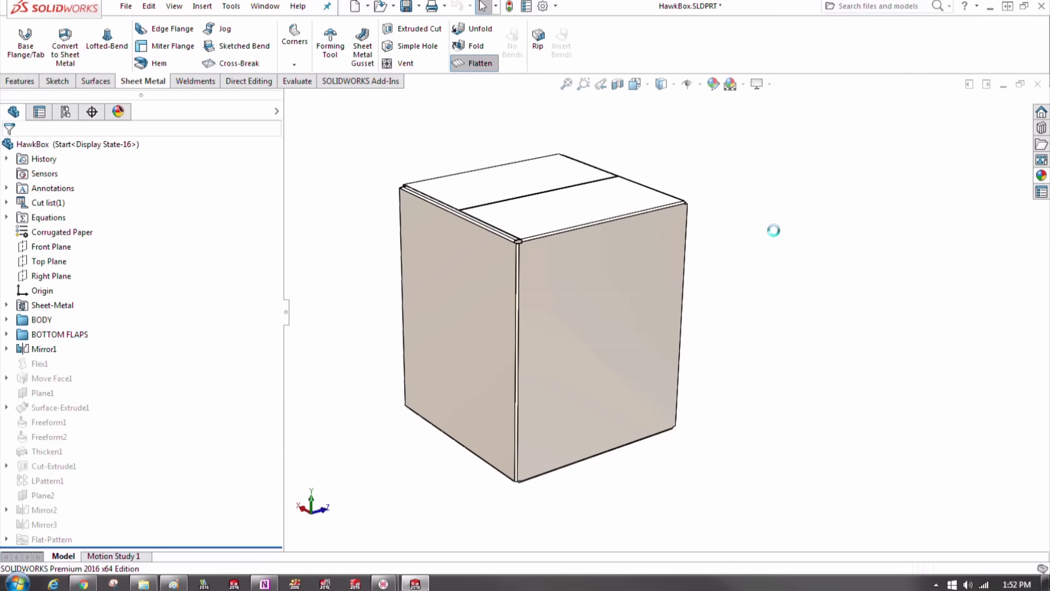
{"action": "key", "text": "space"}
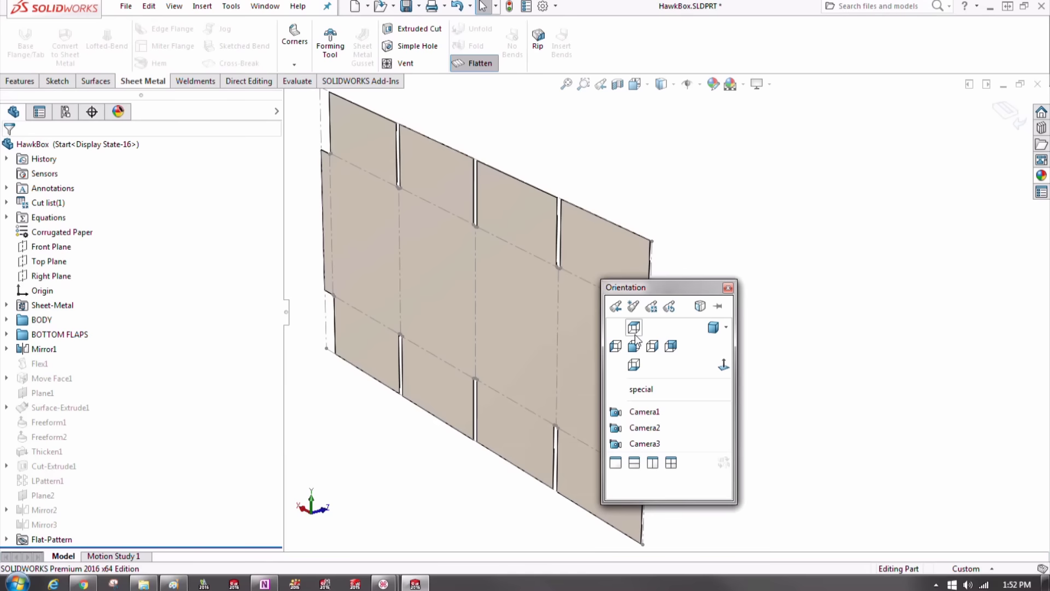
{"action": "key", "text": "Escape"}
{"action": "key", "text": "ctrl+1"}
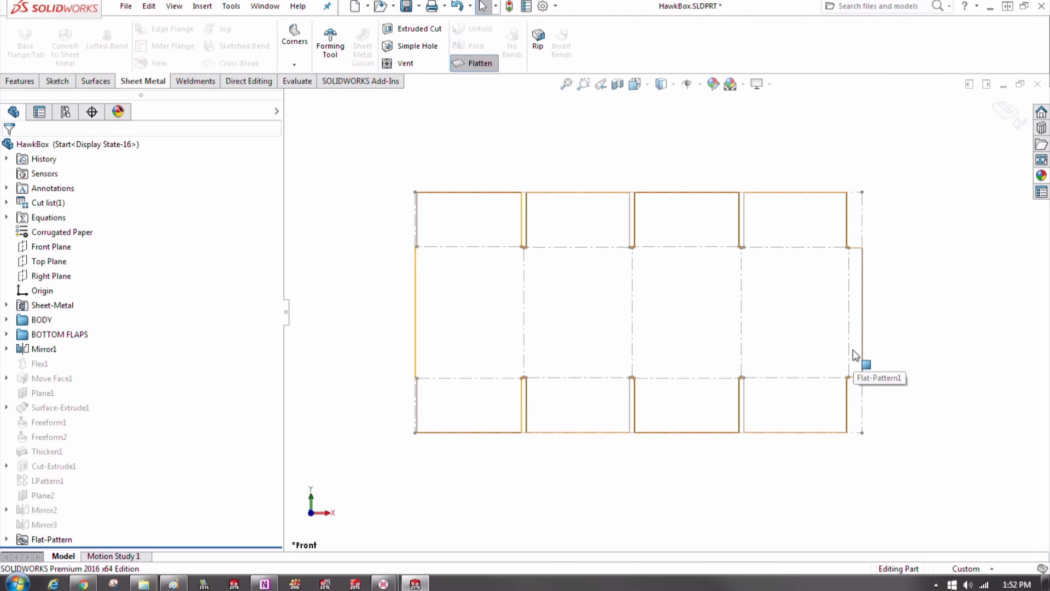
{"action": "scroll", "coordinate": [799, 328], "scroll_direction": "down", "scroll_amount": 1}
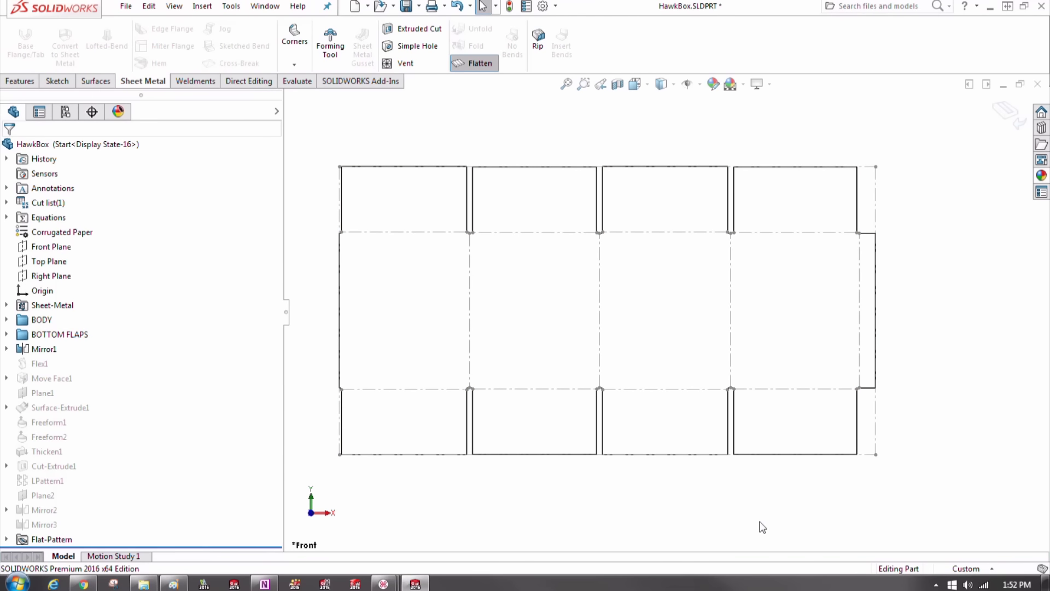
- Fold the blank back into a box and inspect its right and front faces
{"action": "left_click", "coordinate": [491, 63]}
{"action": "middle_click_drag", "start_coordinate": [689, 267], "coordinate": [649, 323]}
{"action": "scroll", "coordinate": [565, 295], "scroll_direction": "down", "scroll_amount": 2}
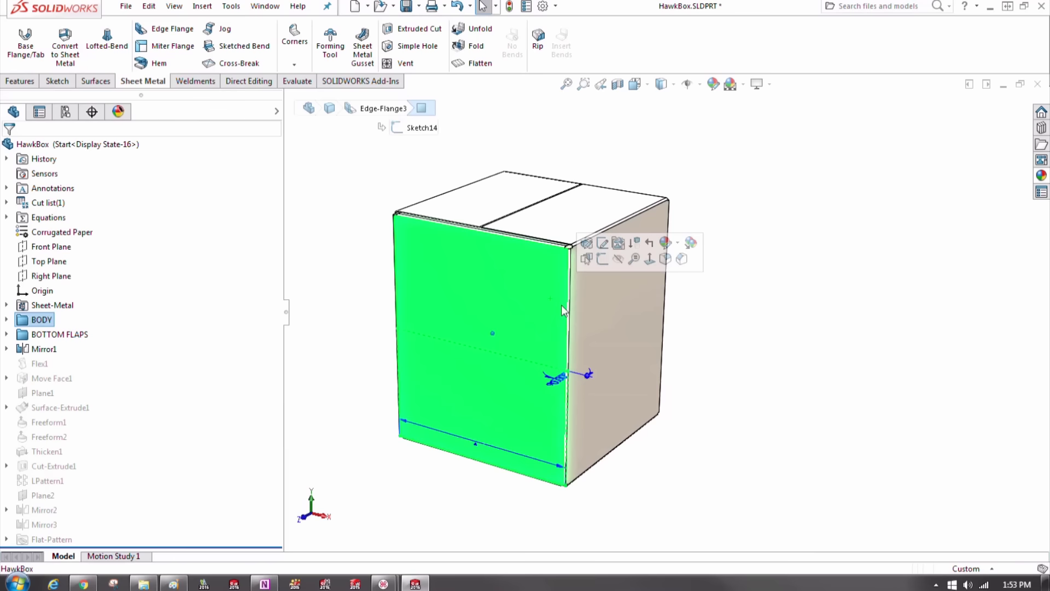
{"action": "left_click", "coordinate": [612, 307]}
{"action": "left_click", "coordinate": [340, 256]}
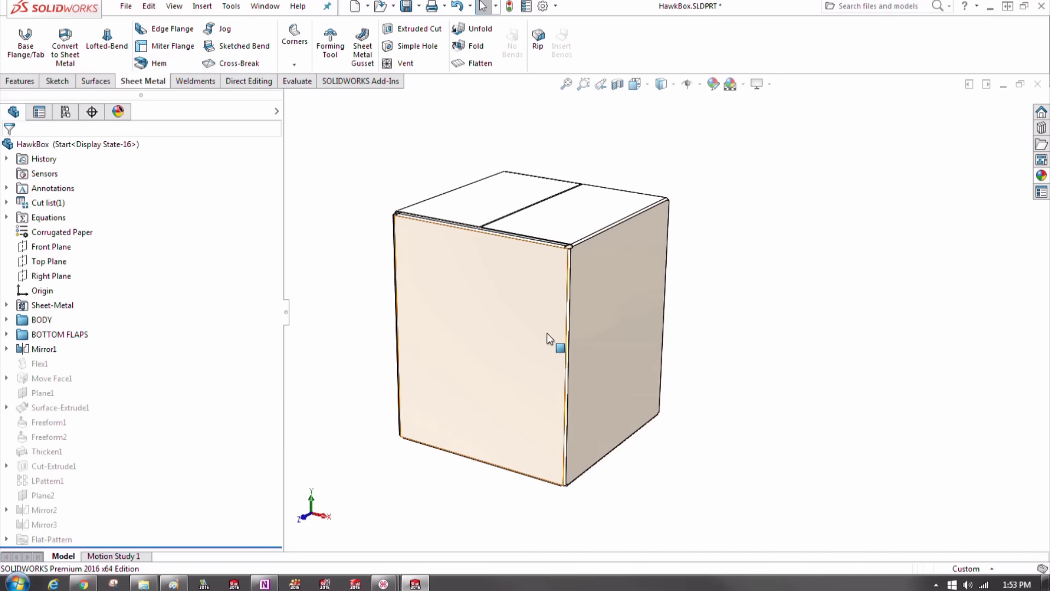
{"action": "left_click", "coordinate": [523, 301]}
{"action": "left_click", "coordinate": [678, 477]}
{"action": "middle_click_drag", "start_coordinate": [563, 439], "coordinate": [635, 438]}
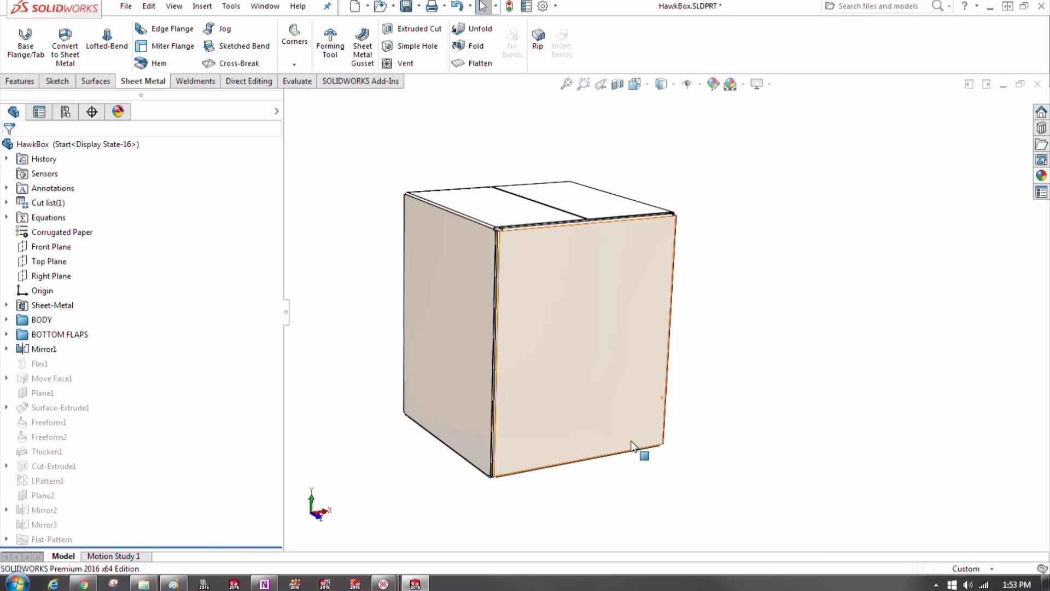
- Flatten the box once more, then fold it back and show it in isometric view
{"action": "left_click", "coordinate": [475, 63]}
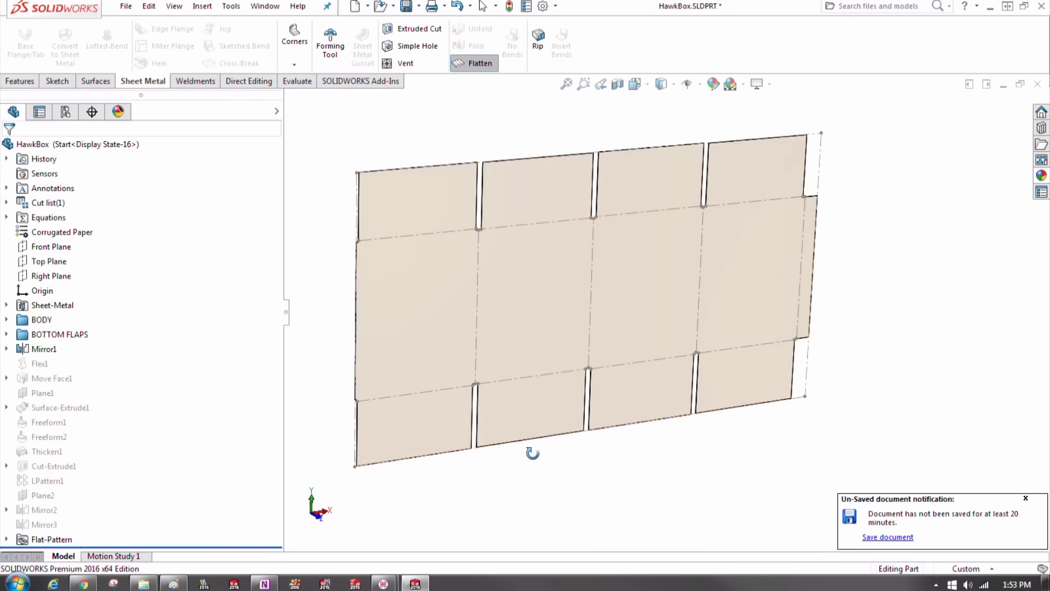
{"action": "middle_click_drag", "start_coordinate": [532, 454], "coordinate": [353, 300]}
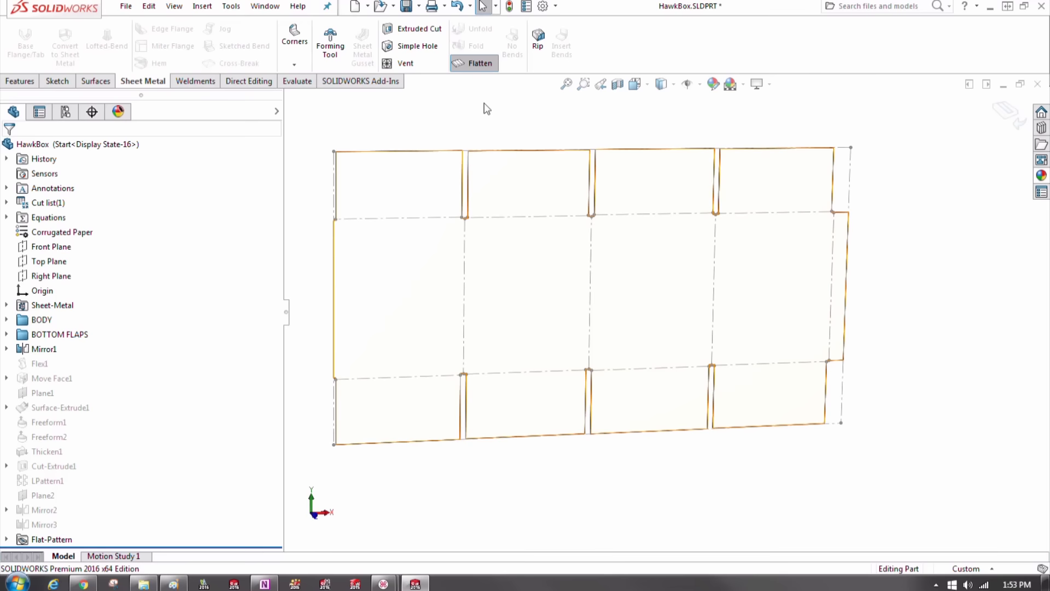
{"action": "left_click", "coordinate": [460, 62]}
{"action": "key", "text": "ctrl+7"}
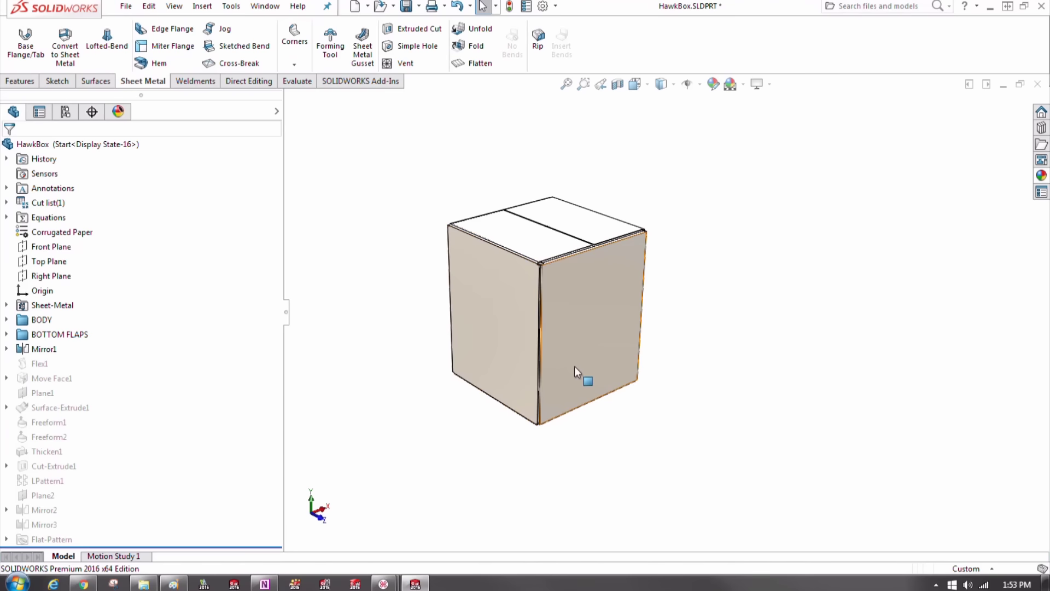
- Save the part as the DXF file 'Flat pattern - HawkBox.DXF' to reach its export options
{"action": "left_click", "coordinate": [129, 7]}
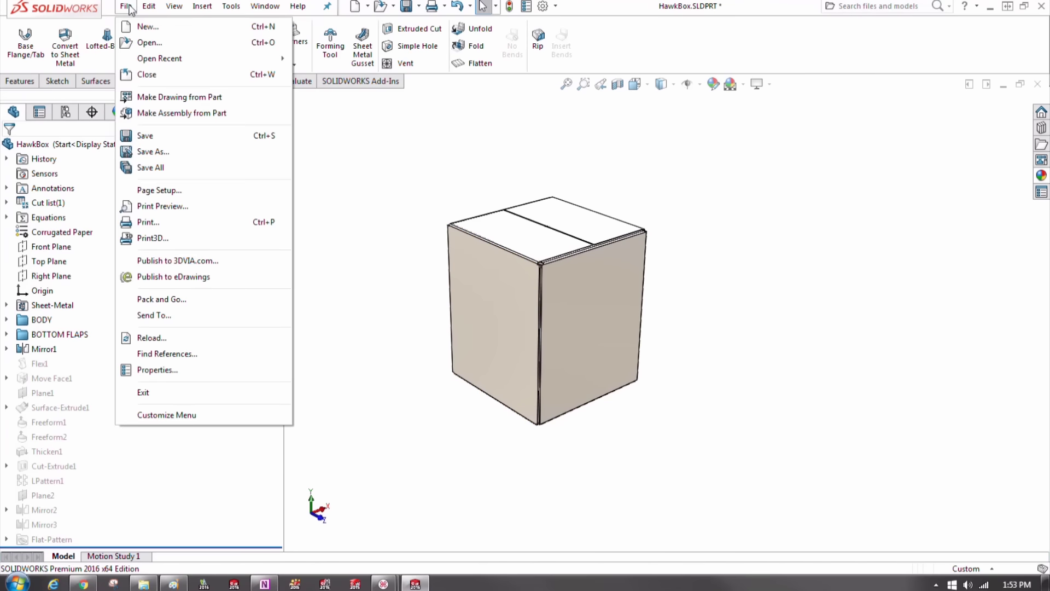
{"action": "left_click", "coordinate": [164, 152]}
{"action": "left_click", "coordinate": [296, 302]}
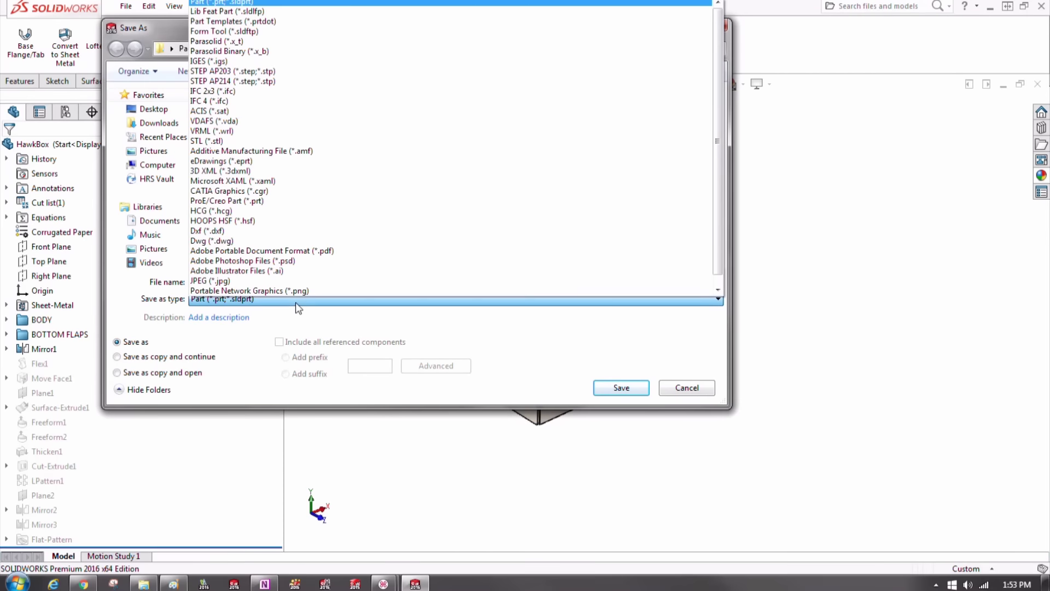
{"action": "left_click", "coordinate": [300, 232]}
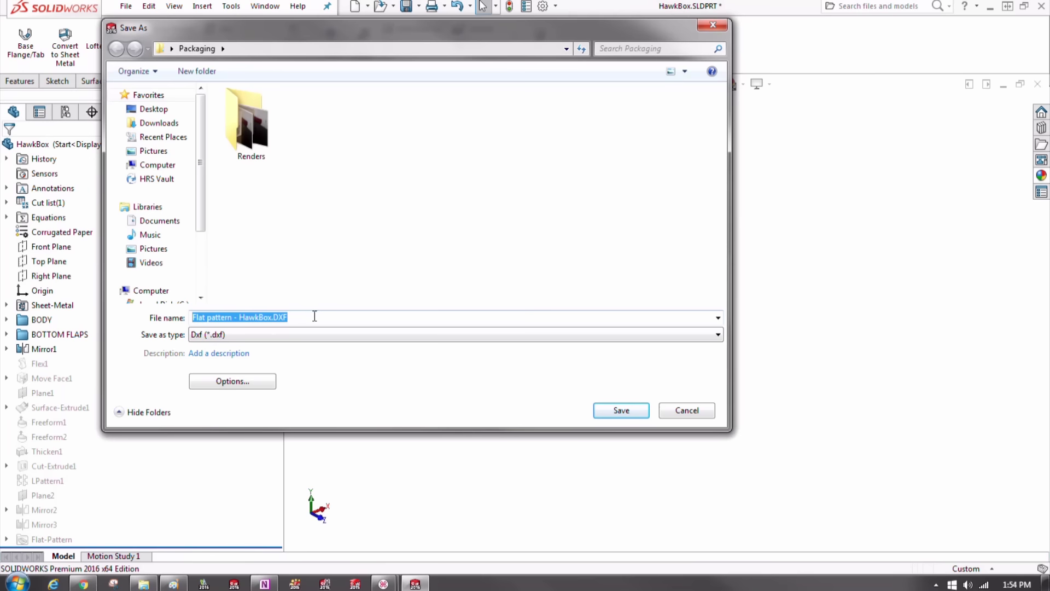
{"action": "left_click", "coordinate": [621, 418]}
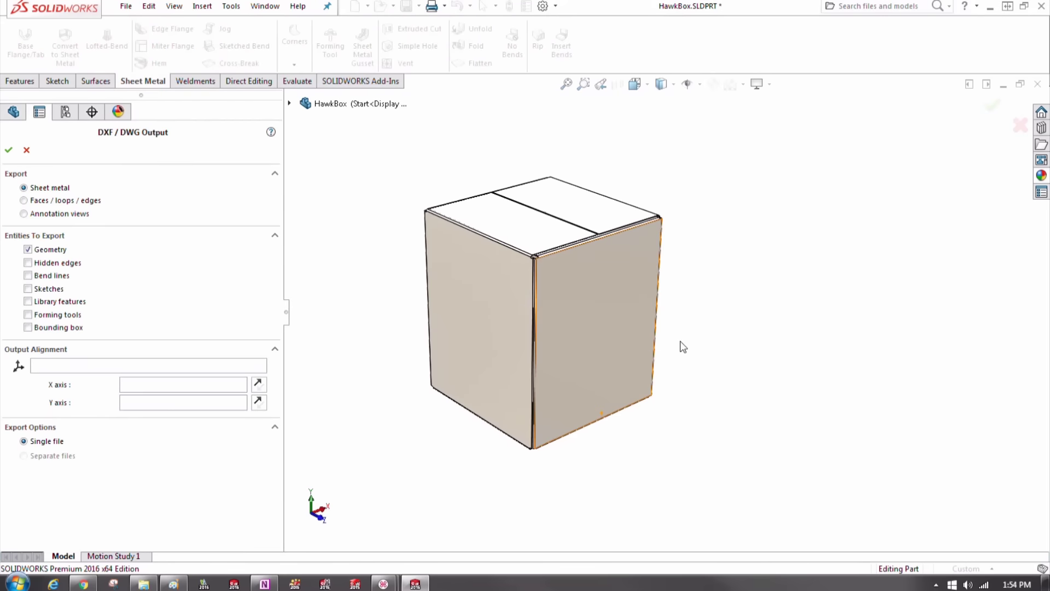
- Try exporting the left and right faces instead, then clear the chosen faces
{"action": "left_click", "coordinate": [74, 202]}
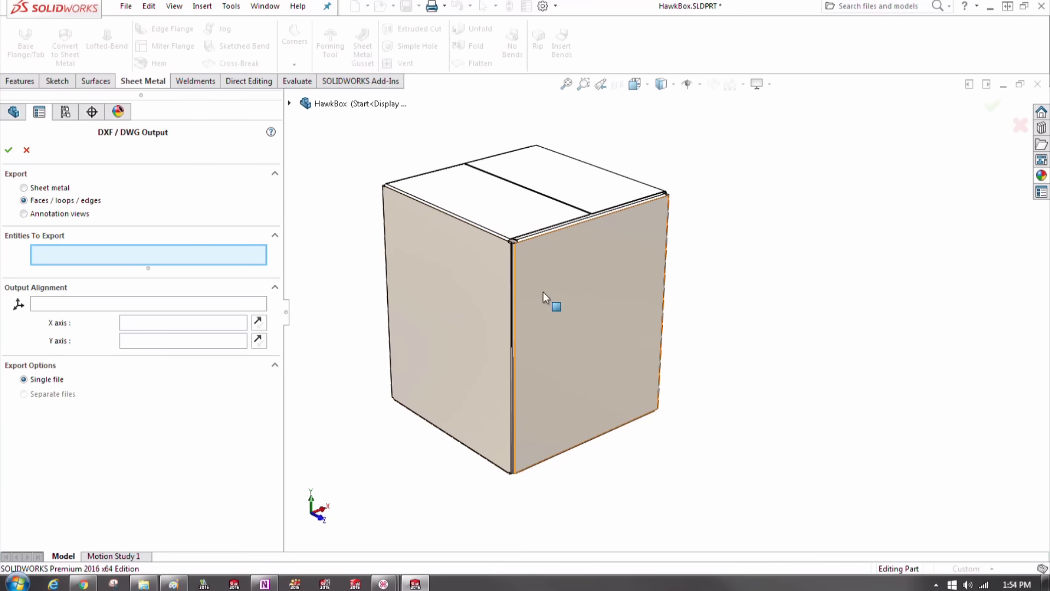
{"action": "left_click", "coordinate": [486, 274]}
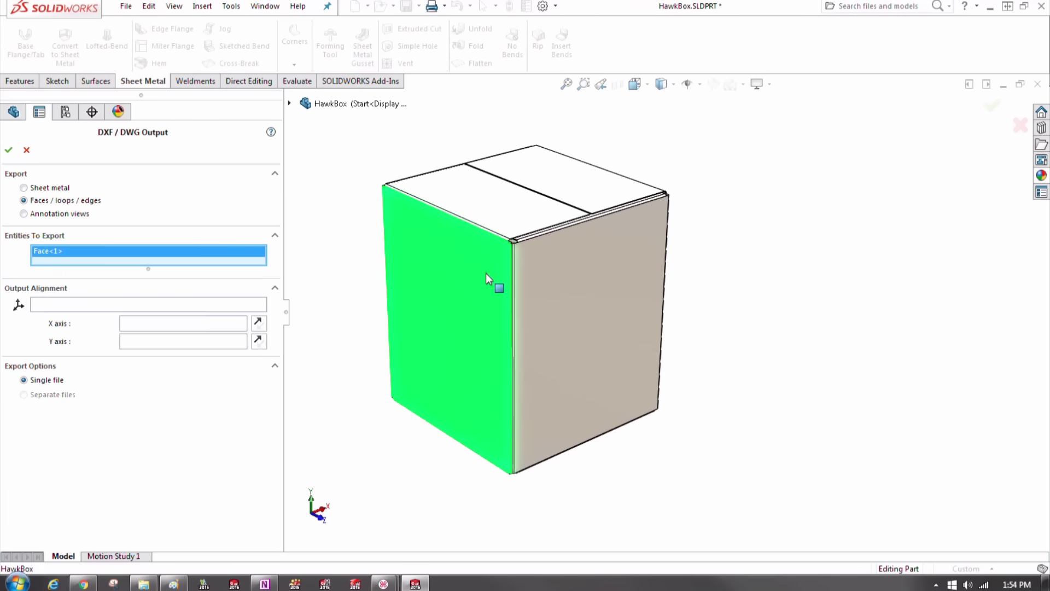
{"action": "left_click", "coordinate": [565, 290]}
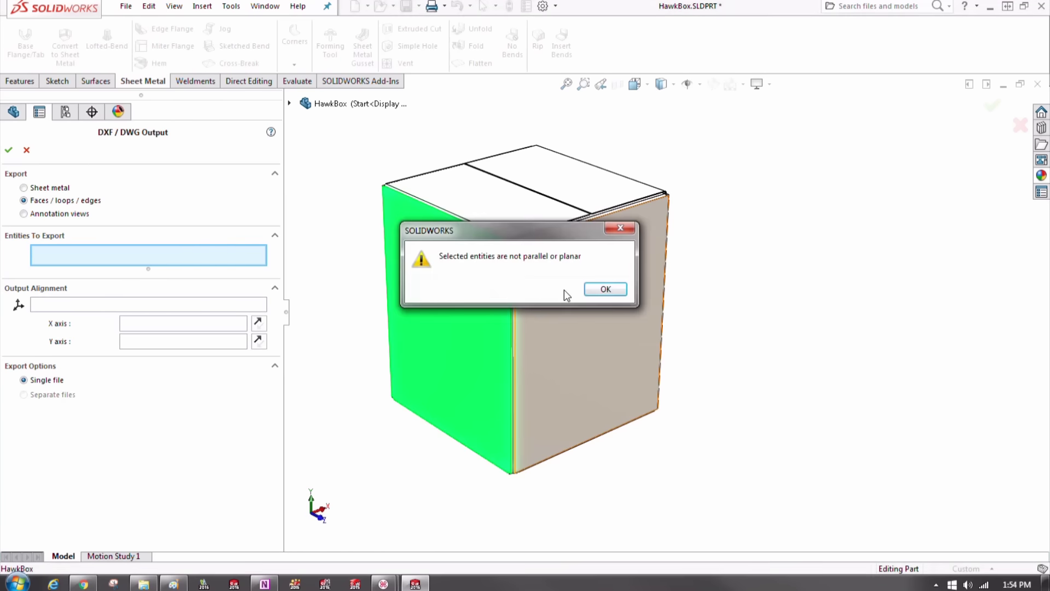
{"action": "left_click", "coordinate": [602, 291]}
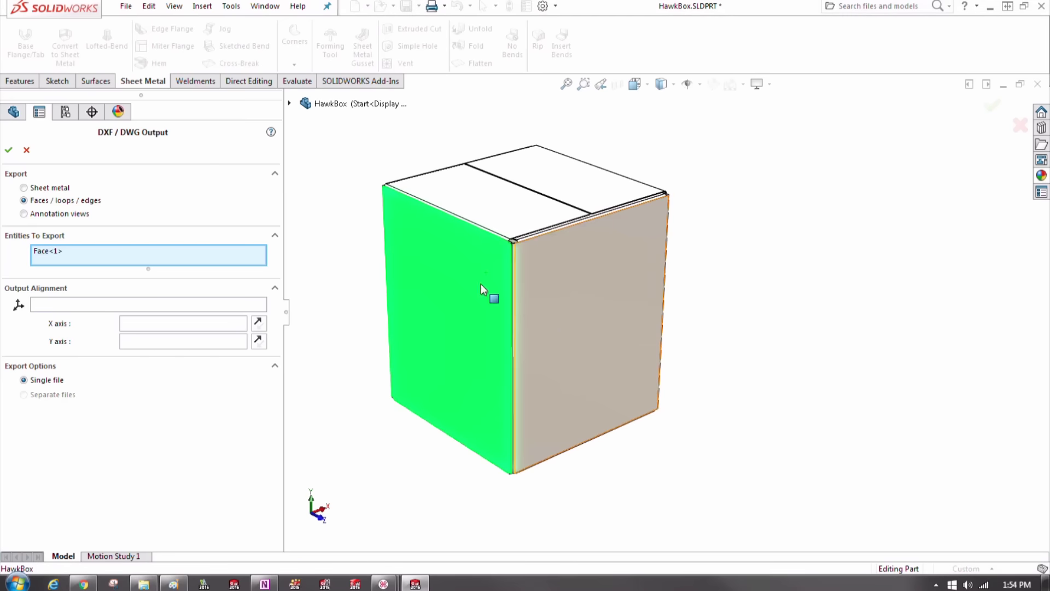
{"action": "right_click", "coordinate": [81, 251]}
{"action": "left_click", "coordinate": [104, 261]}
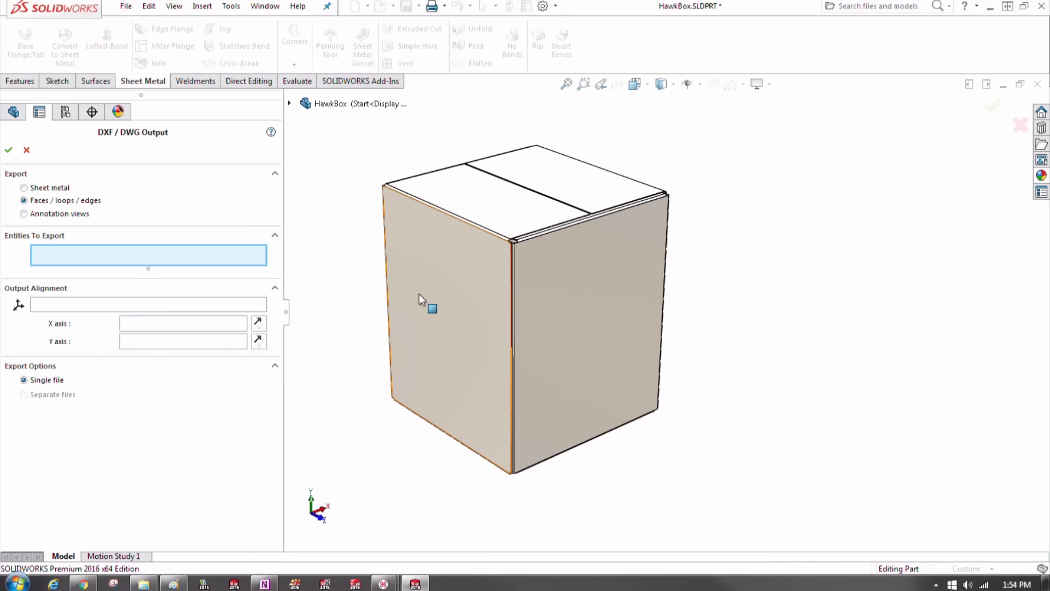
- Export the sheet metal with bend lines, cancel the cleanup preview, and switch to the browser artwork
{"action": "left_click", "coordinate": [51, 187]}
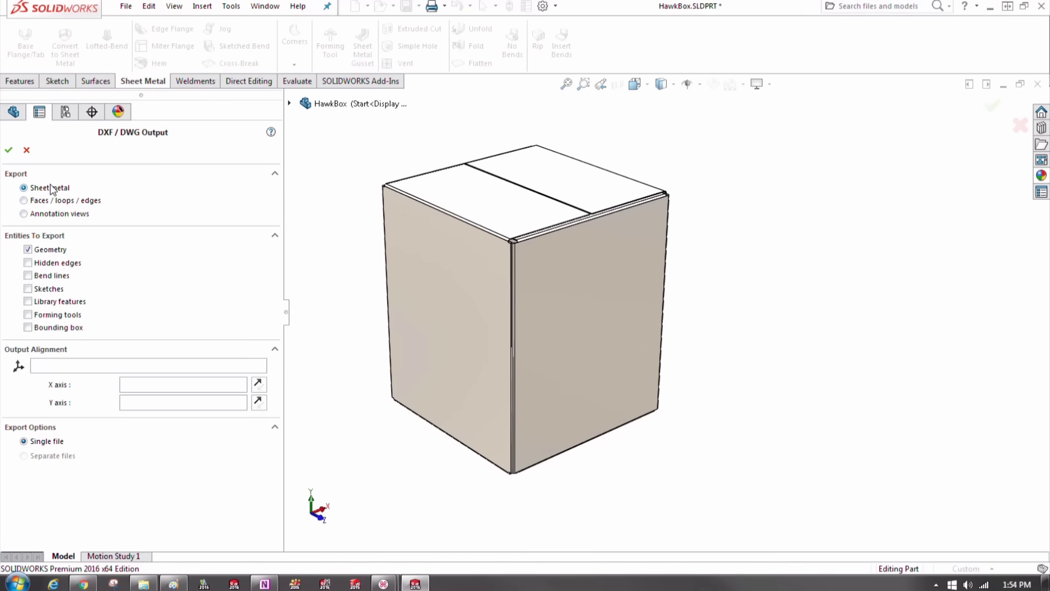
{"action": "left_click", "coordinate": [62, 276]}
{"action": "left_click", "coordinate": [8, 149]}
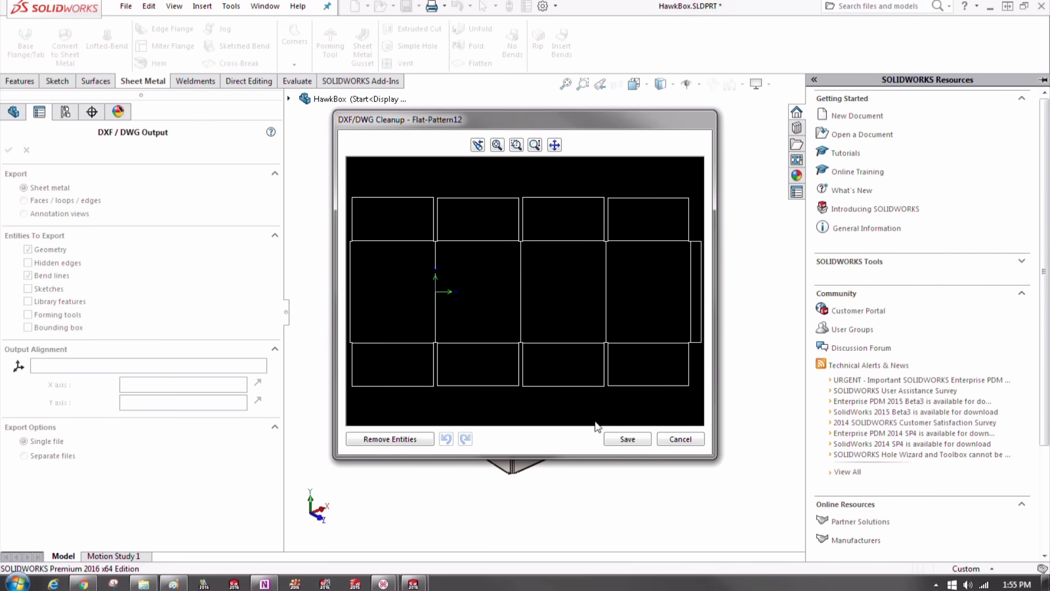
{"action": "left_click", "coordinate": [680, 441]}
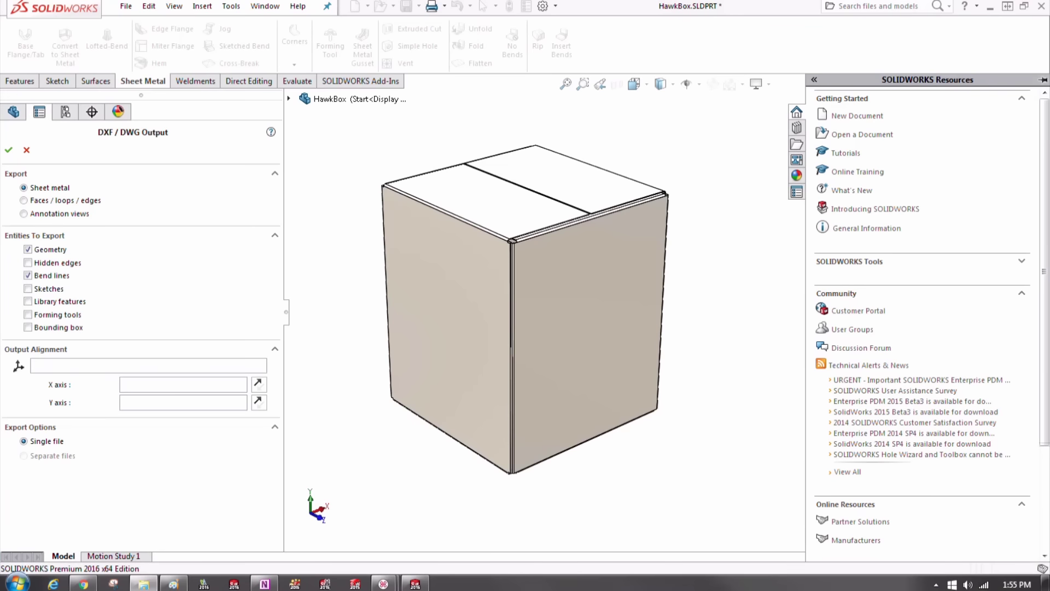
{"action": "key", "text": "alt+Tab"}
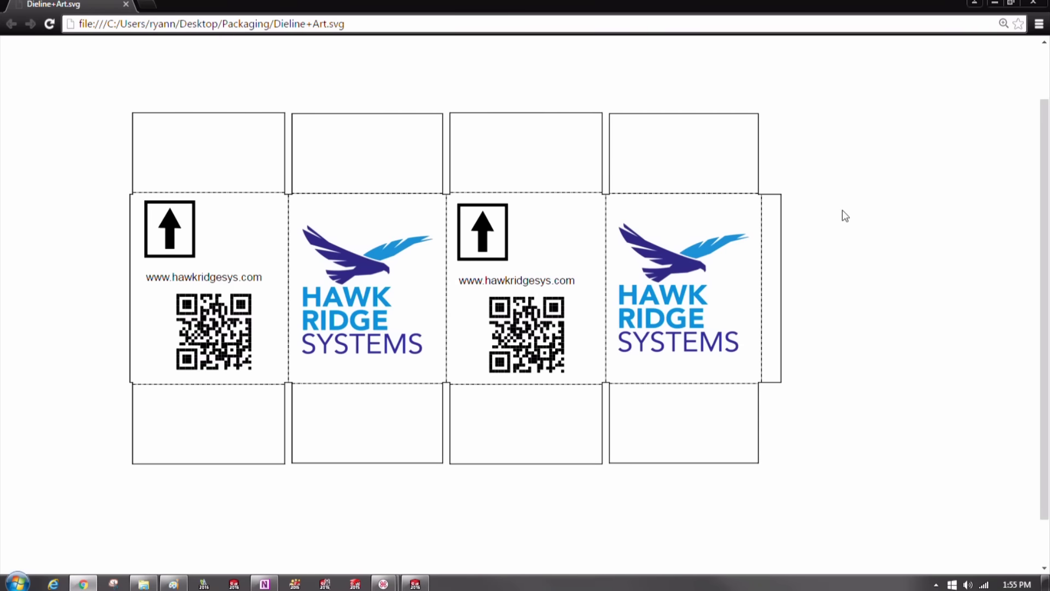
- Zoom in on the Dieline+Art.svg artwork, then move the Chrome window aside
{"action": "scroll", "coordinate": [492, 347], "scroll_direction": "up", "scroll_amount": 1, "text": "ctrl"}
{"action": "scroll", "coordinate": [556, 351], "scroll_direction": "down", "scroll_amount": 1}
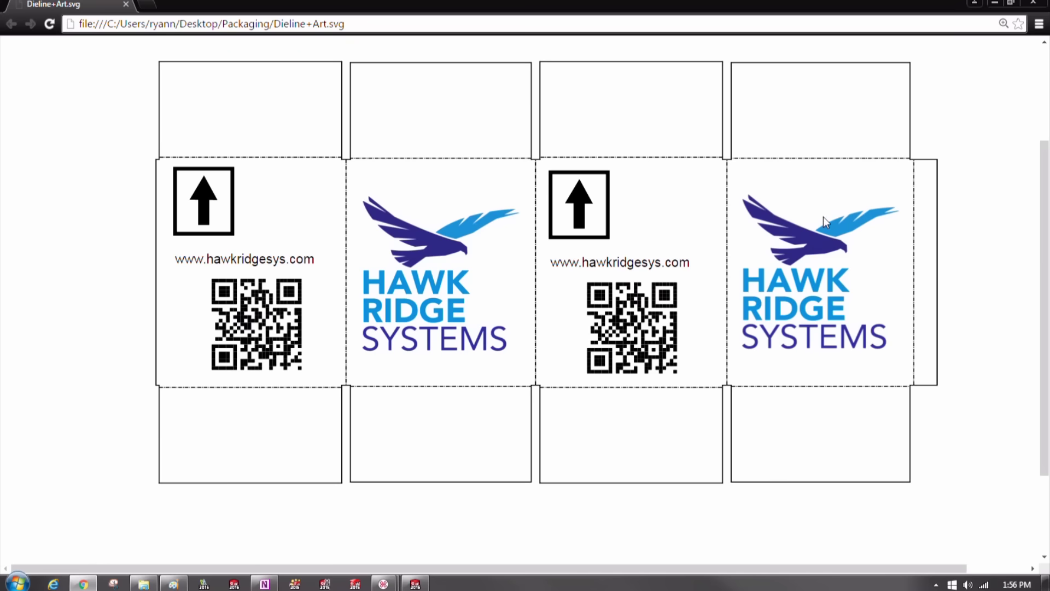
{"action": "left_click_drag", "start_coordinate": [650, 4], "coordinate": [1048, 213]}
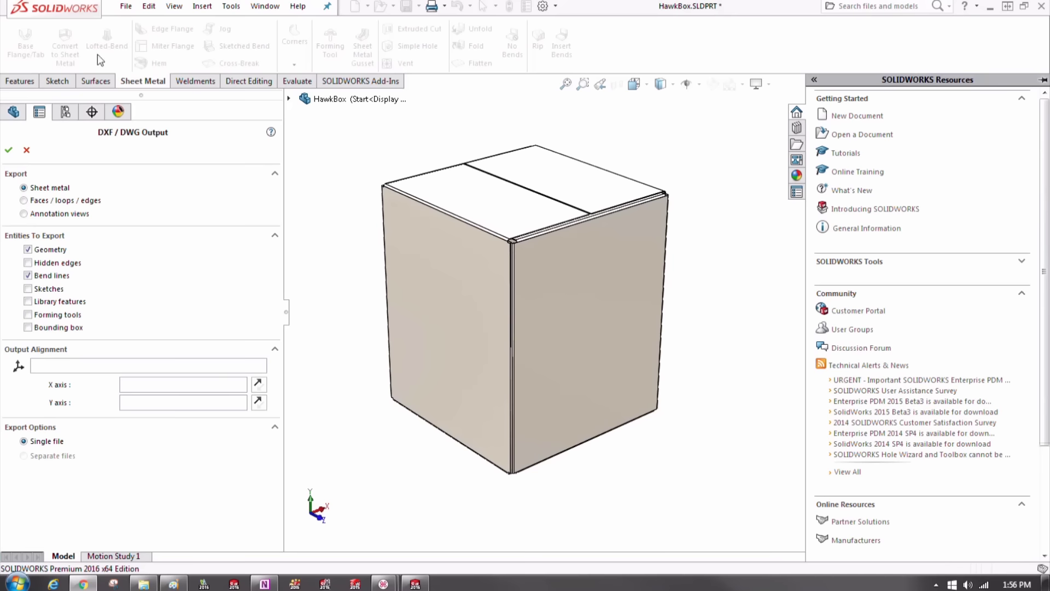
- Cancel the DXF/DWG export and open the part's list of decals
{"action": "left_click", "coordinate": [27, 150]}
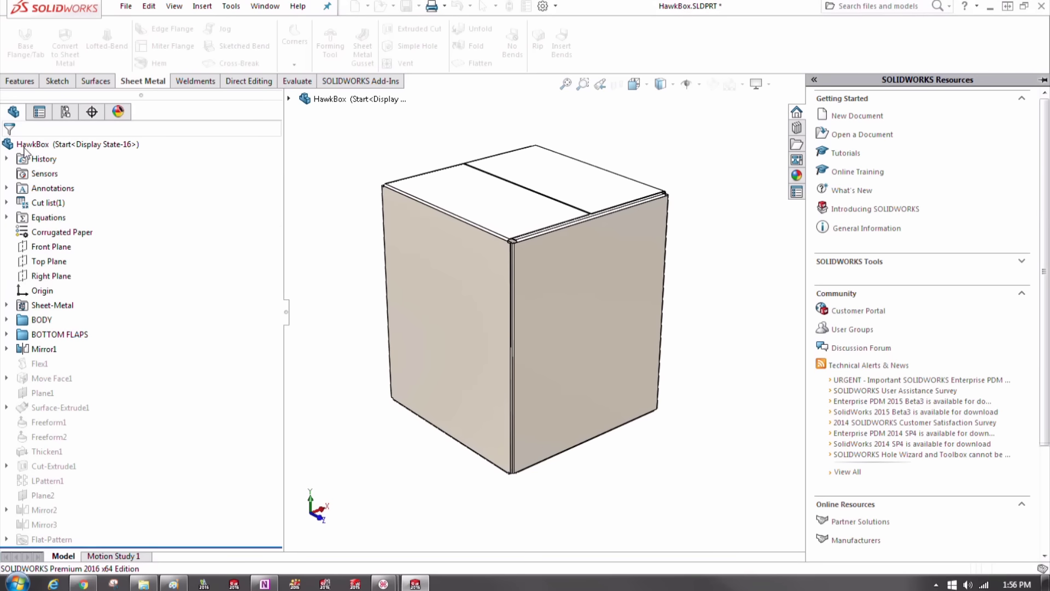
{"action": "left_click", "coordinate": [65, 111]}
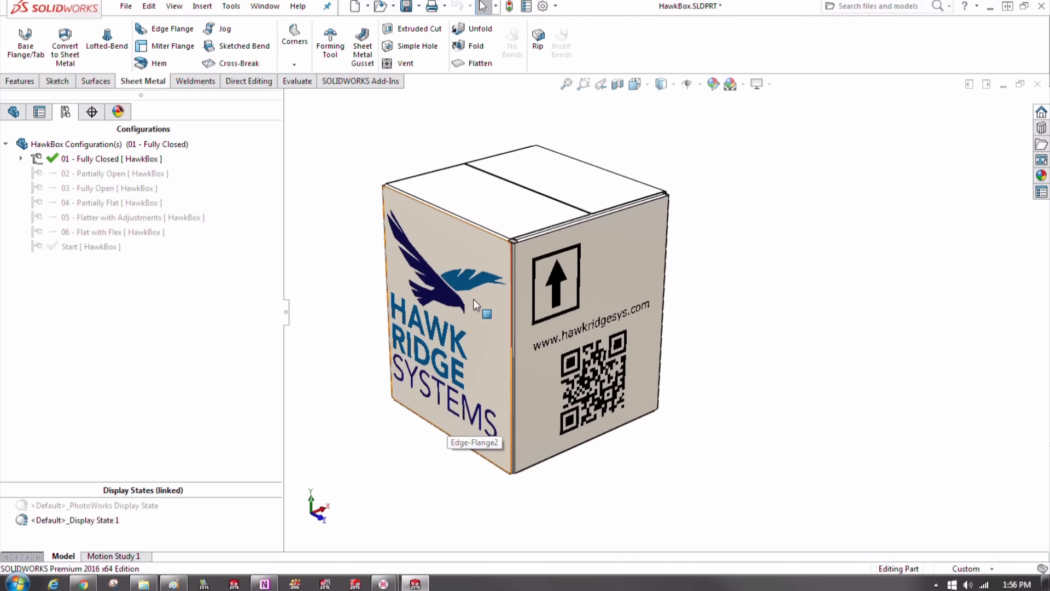
{"action": "left_click", "coordinate": [118, 112]}
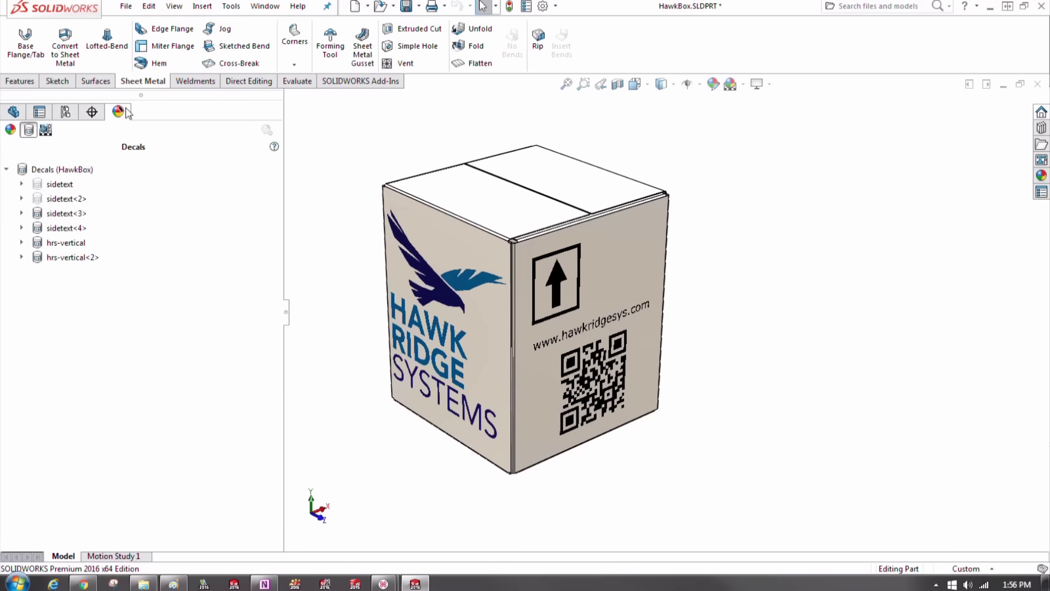
- Highlight the hrs-vertical<2>, sidetext<4> and sidetext<3> decals on the box, then orbit it
{"action": "left_click", "coordinate": [67, 242]}
{"action": "left_click", "coordinate": [64, 229]}
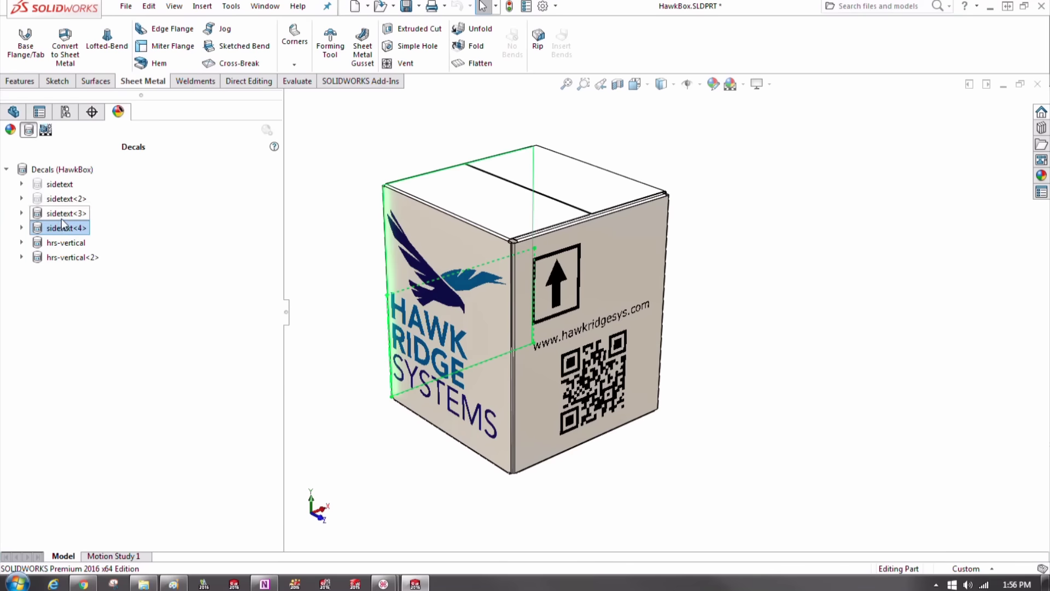
{"action": "left_click", "coordinate": [64, 213]}
{"action": "left_click", "coordinate": [803, 305]}
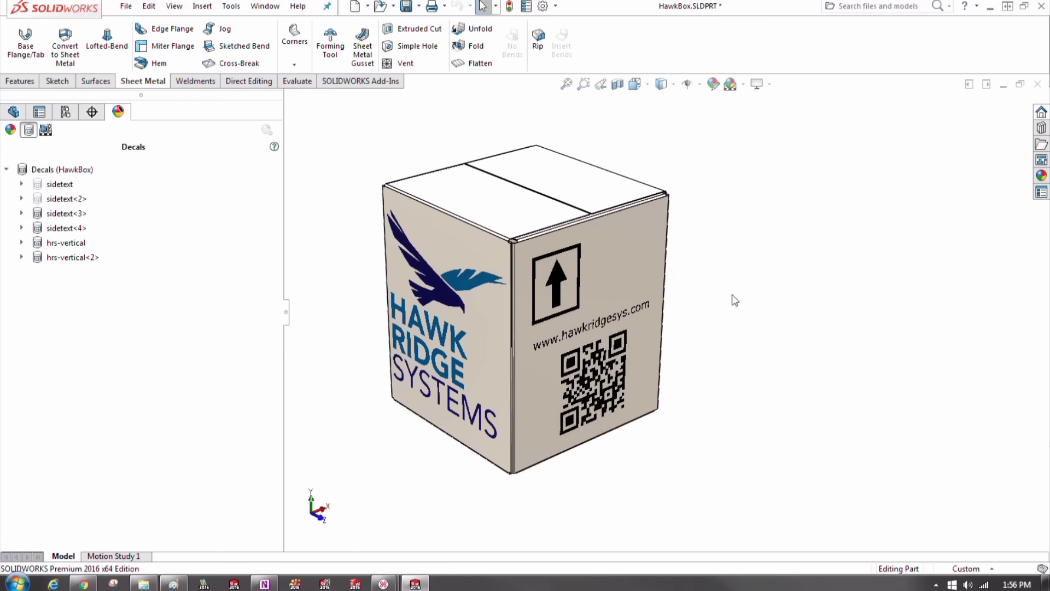
{"action": "middle_click_drag", "start_coordinate": [704, 323], "coordinate": [727, 293]}
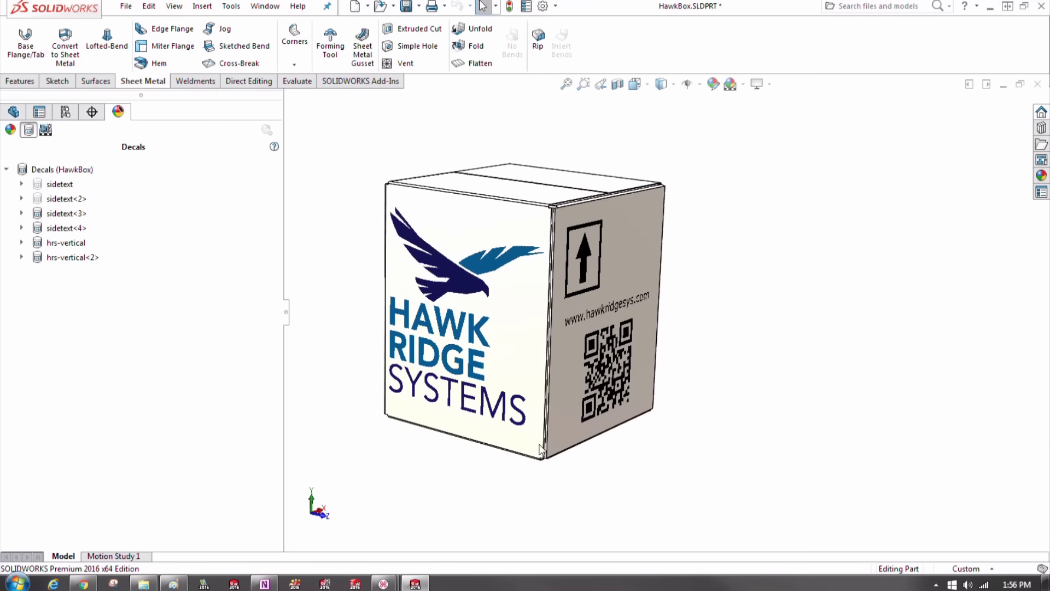
- Cycle the box through the saved Camera3, Camera2 and back to Camera3 views
{"action": "left_click", "coordinate": [14, 112]}
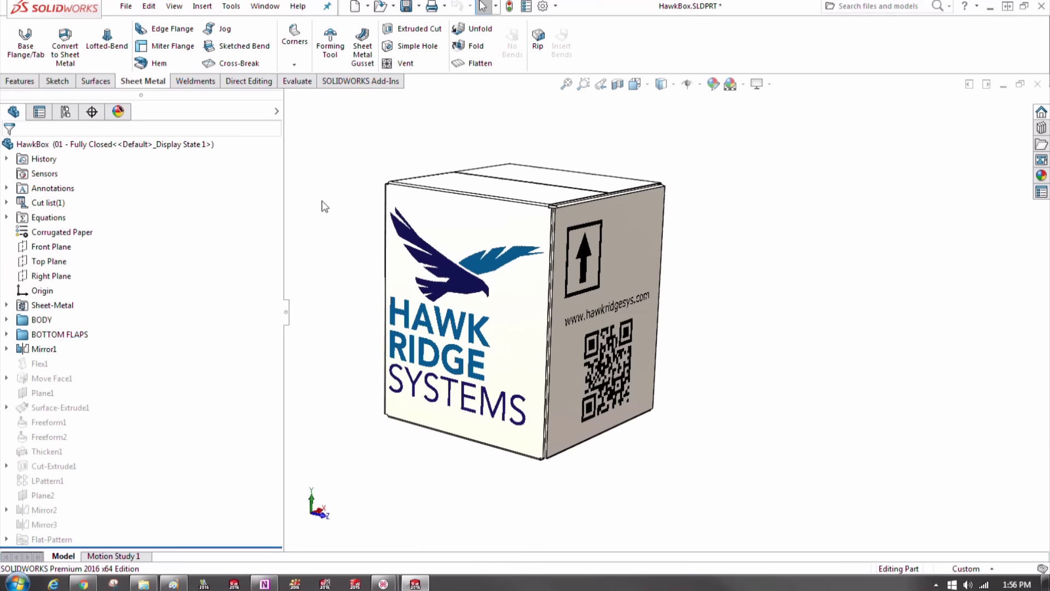
{"action": "key", "text": "space"}
{"action": "left_click", "coordinate": [331, 365]}
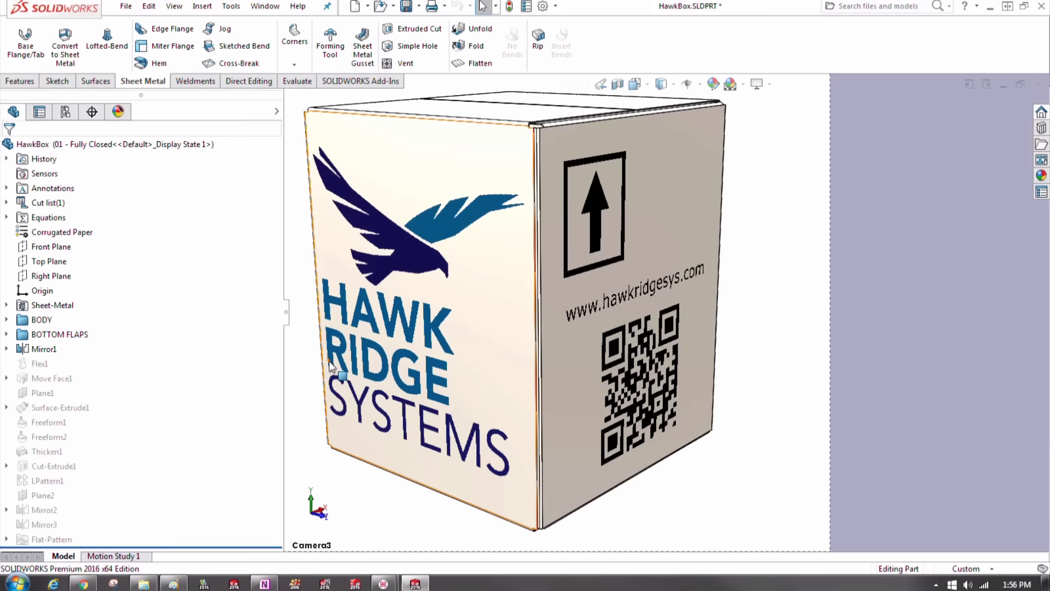
{"action": "key", "text": "space"}
{"action": "left_click", "coordinate": [274, 332]}
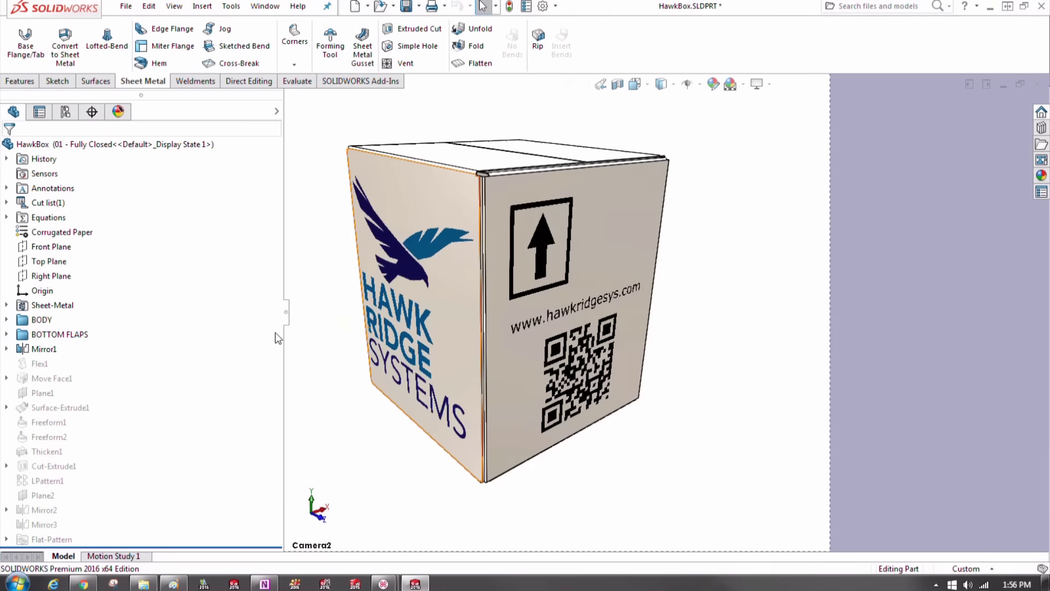
{"action": "key", "text": "space"}
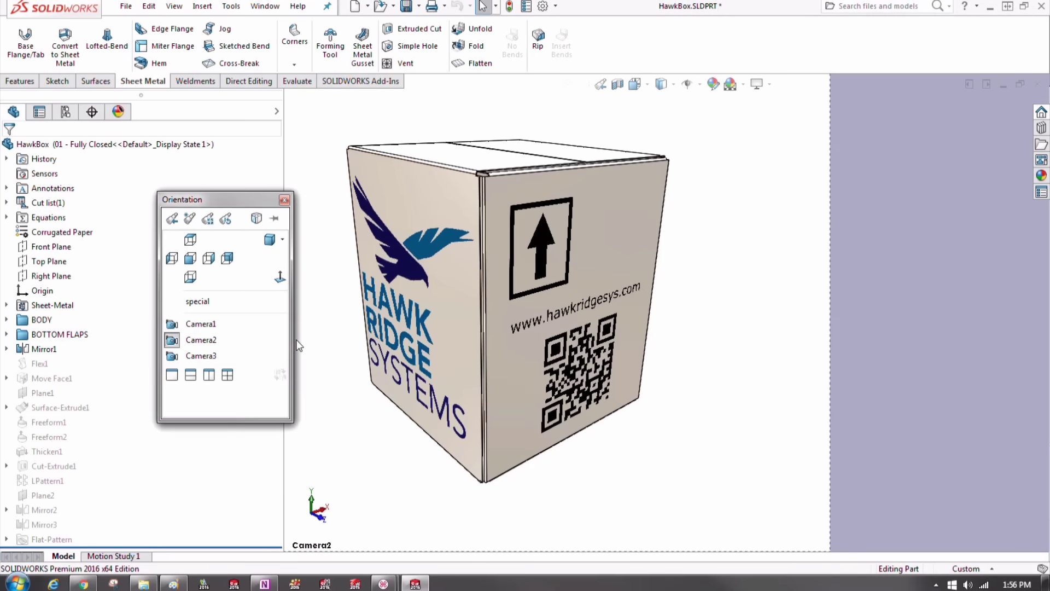
{"action": "left_click", "coordinate": [257, 351]}
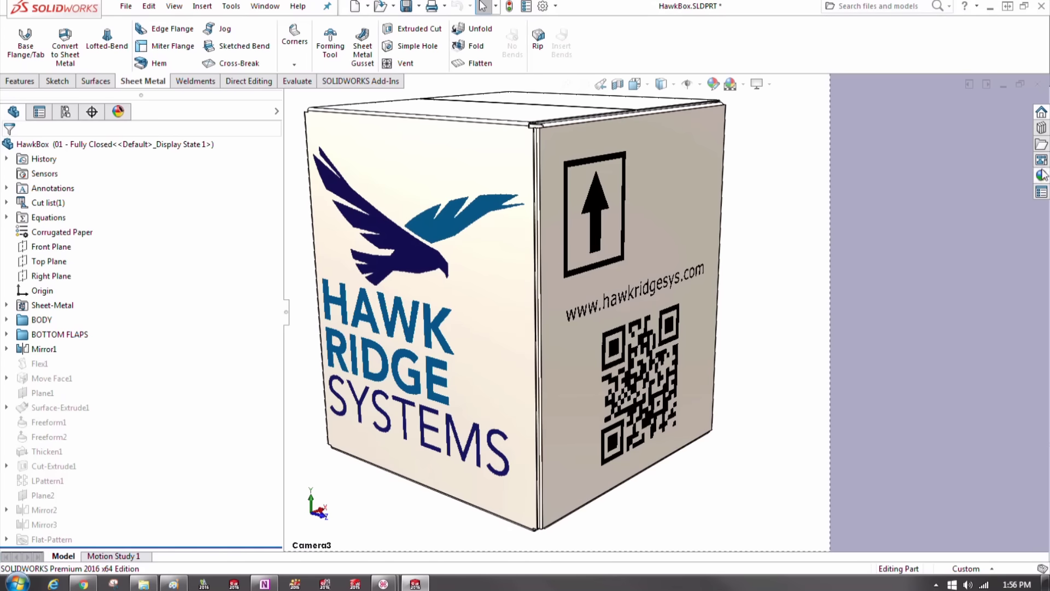
- Browse the Presentation Scenes backgrounds in the Appearances, Scenes and Decals library
{"action": "left_click", "coordinate": [1042, 176]}
{"action": "left_click", "coordinate": [849, 139]}
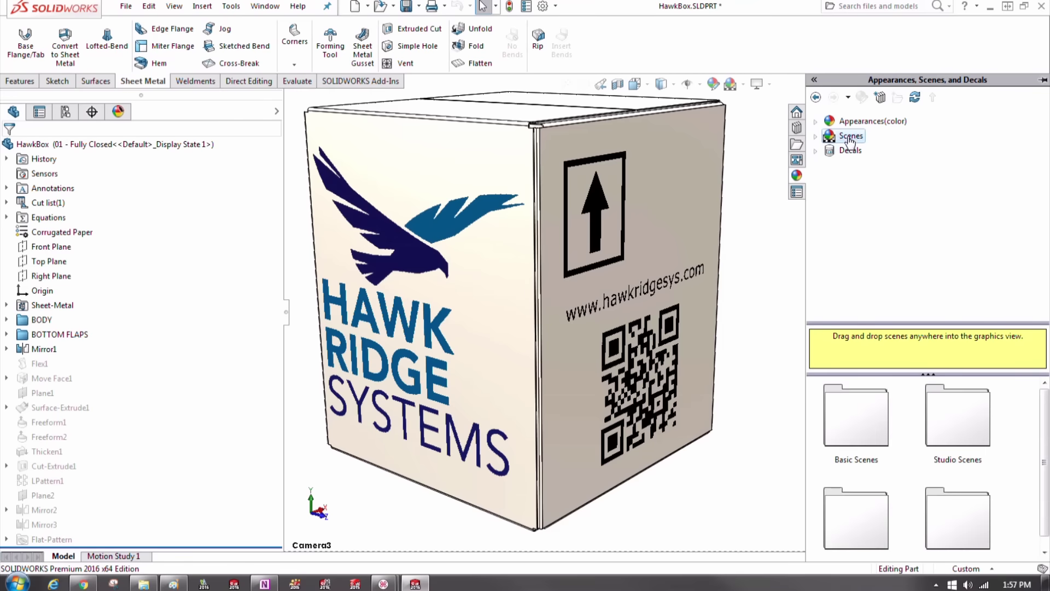
{"action": "left_click", "coordinate": [817, 136]}
{"action": "left_click", "coordinate": [861, 181]}
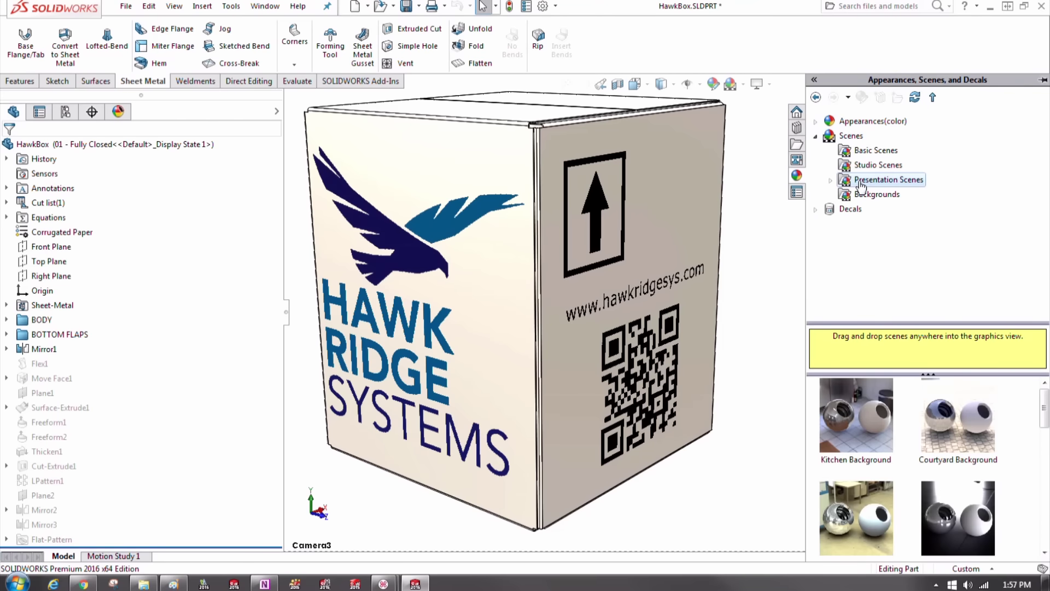
{"action": "scroll", "coordinate": [1029, 443], "scroll_direction": "down", "scroll_amount": 2}
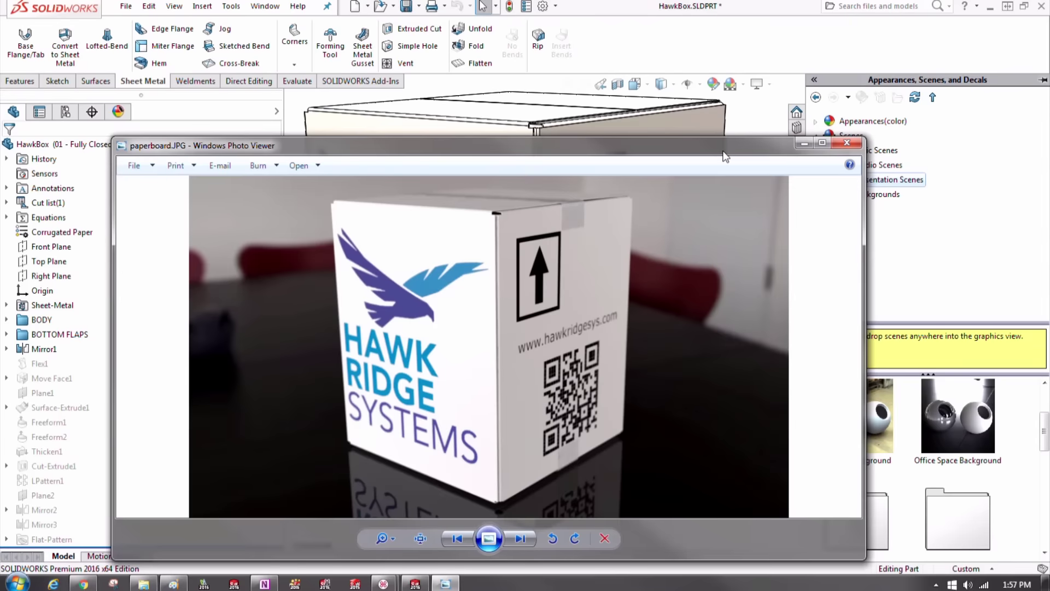
- Compare paperboard.JPG and cardboard.JPG full-screen, then restore and close Photo Viewer
{"action": "double_click", "coordinate": [723, 151]}
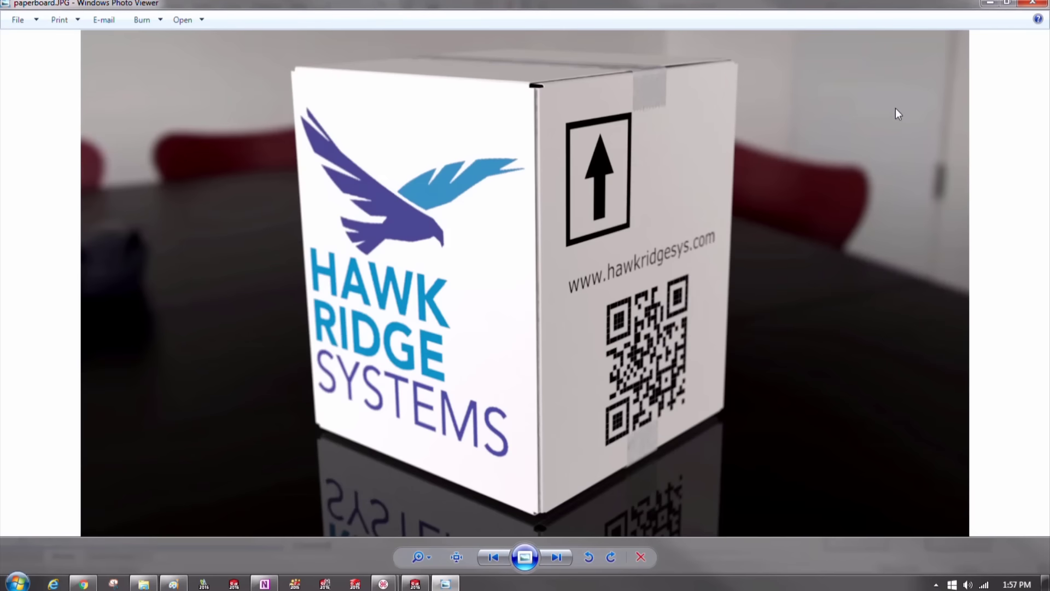
{"action": "key", "text": "Left"}
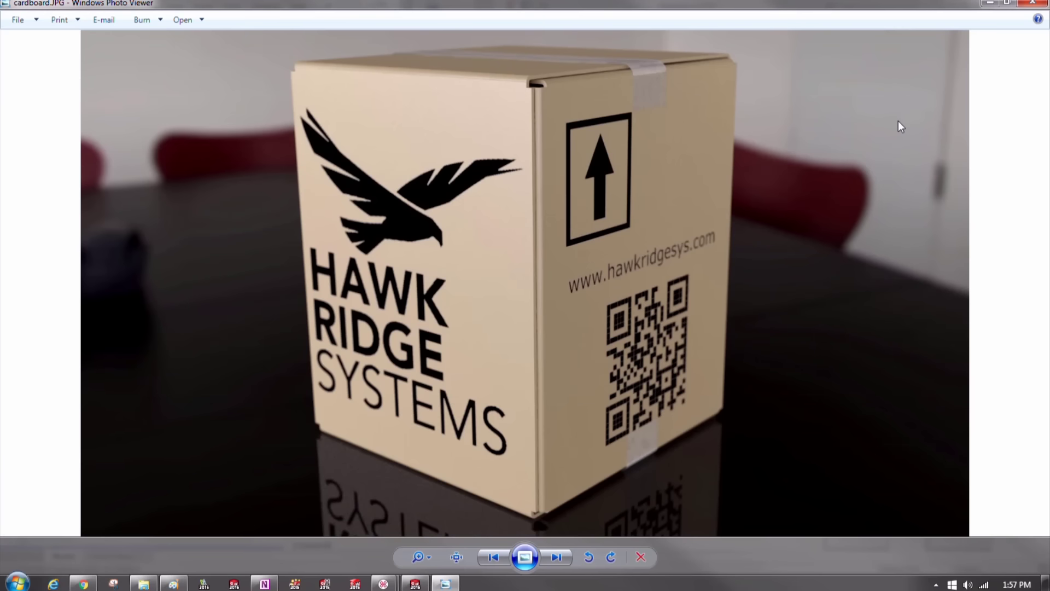
{"action": "key", "text": "Right"}
{"action": "double_click", "coordinate": [614, 3]}
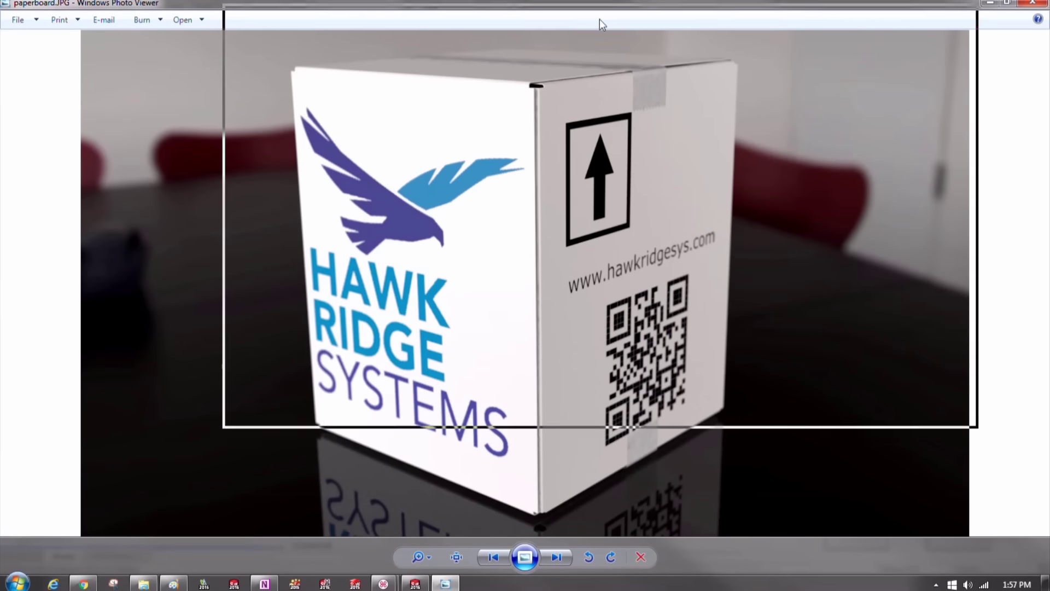
{"action": "left_click", "coordinate": [945, 73]}
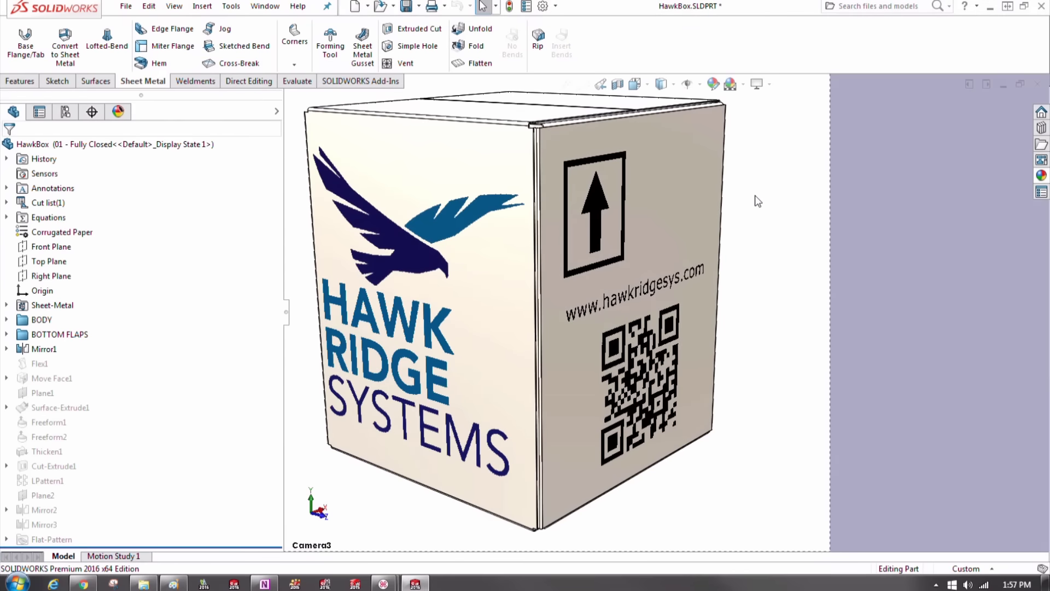
- Reset to dimetric view, orbit to the logo face, and expand BOTTOM FLAPS and BODY
{"action": "key", "text": "space"}
{"action": "left_click", "coordinate": [751, 86]}
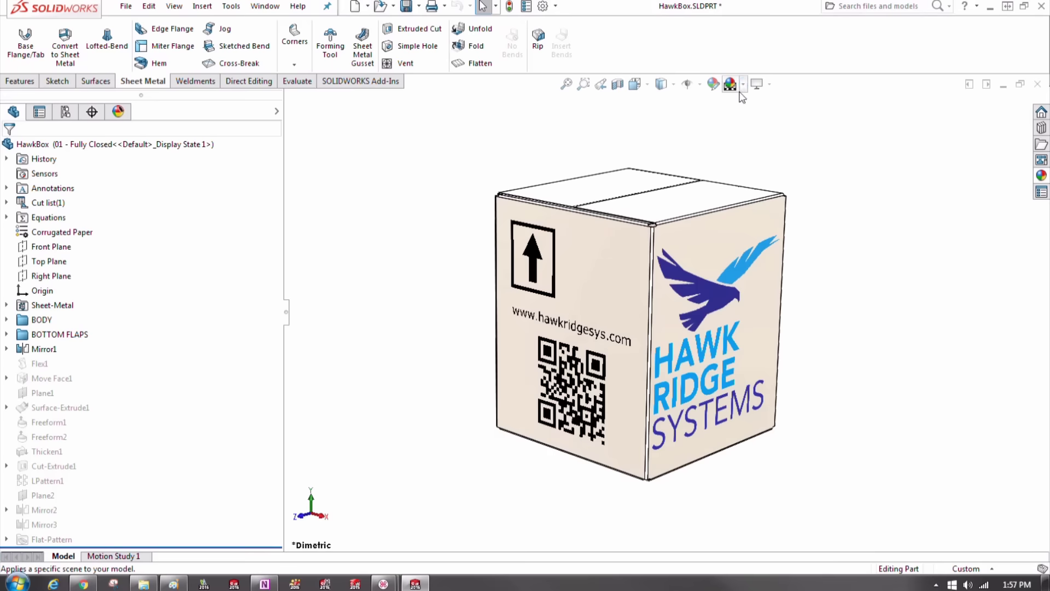
{"action": "mouse_move", "coordinate": [885, 286]}
{"action": "middle_mouse_down"}
{"action": "mouse_move", "coordinate": [872, 244]}
{"action": "mouse_move", "coordinate": [875, 290]}
{"action": "middle_mouse_up"}
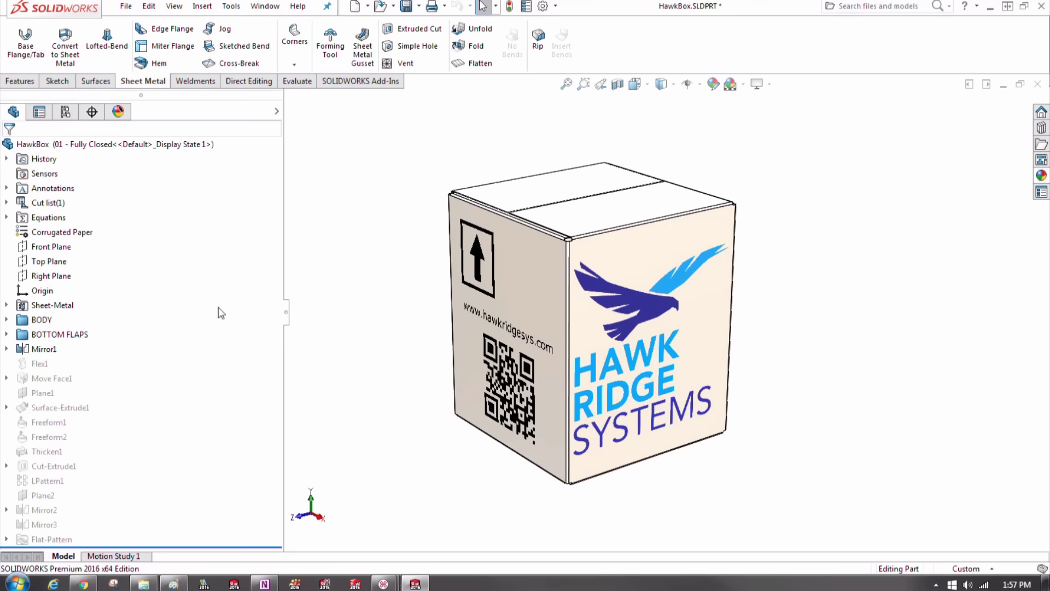
{"action": "left_click", "coordinate": [7, 334]}
{"action": "left_click", "coordinate": [6, 320]}
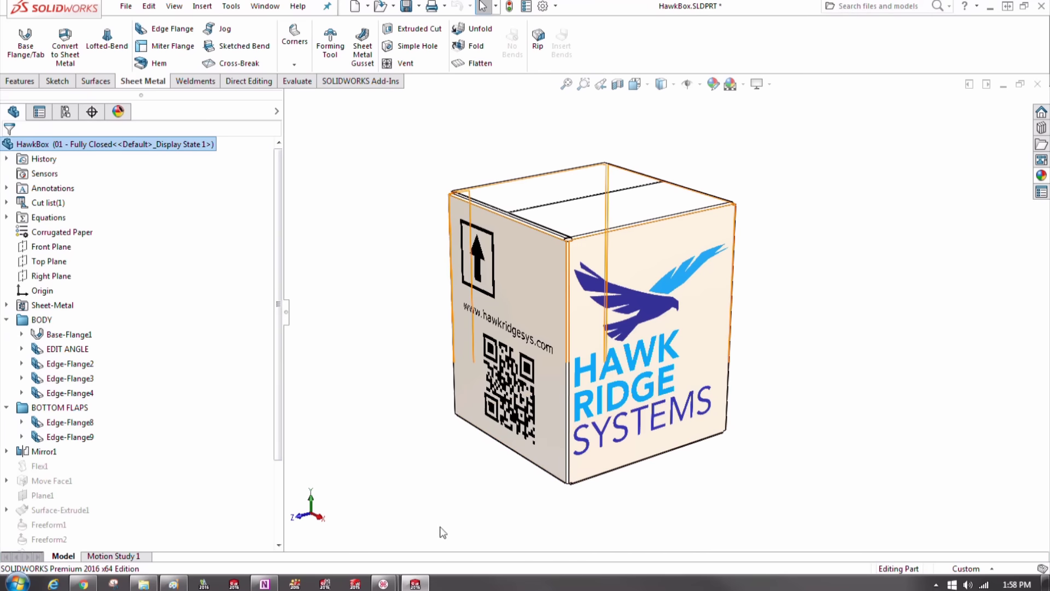
- Cycle the HawkBox through 02 - Partially Open and 03 - Fully Open, ending at 04 - Partially Flat
{"action": "left_click", "coordinate": [65, 111]}
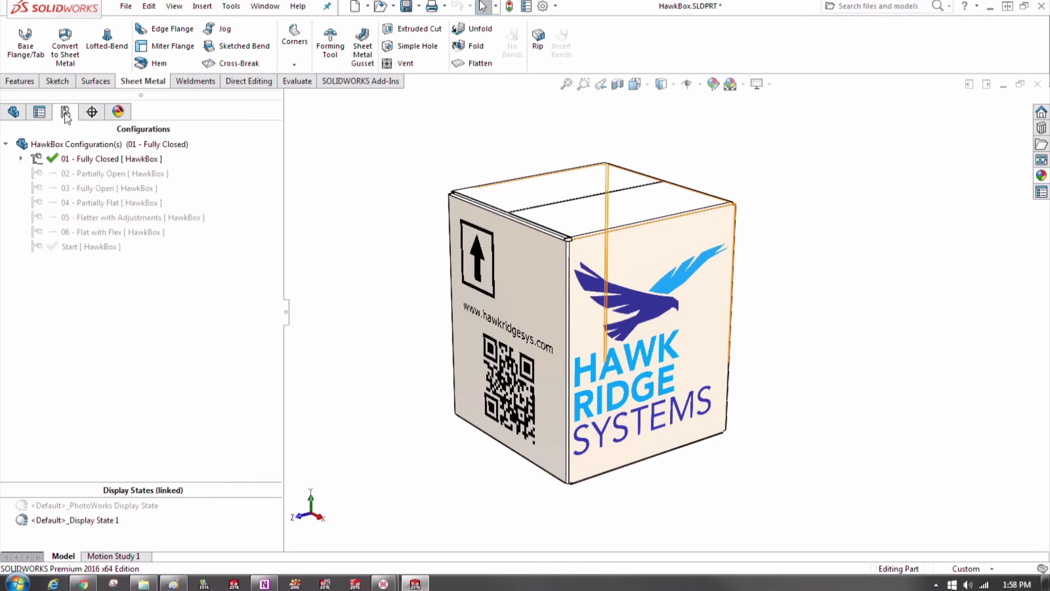
{"action": "double_click", "coordinate": [146, 174]}
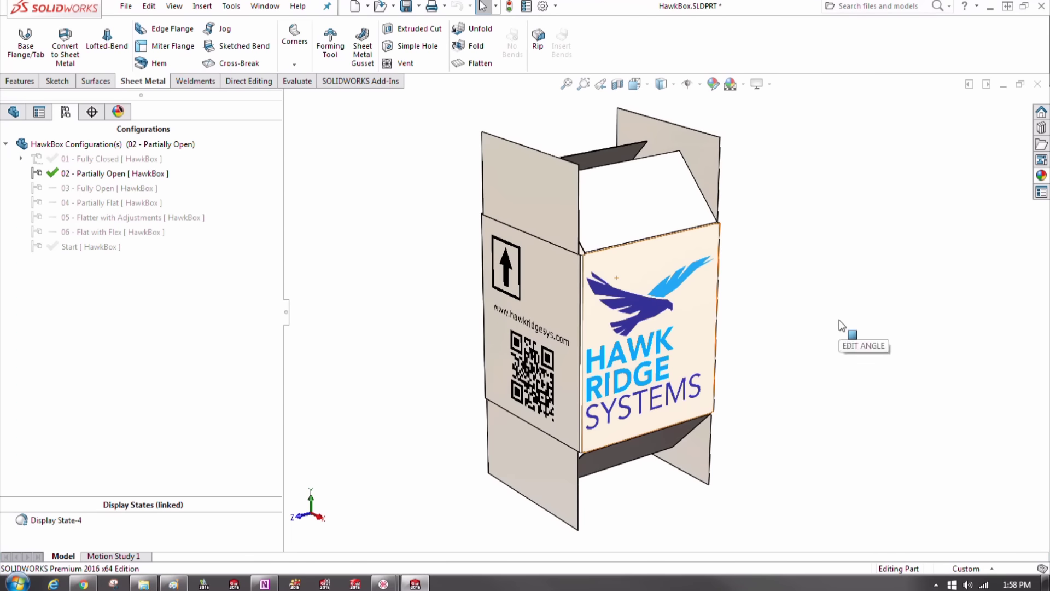
{"action": "middle_click_drag", "start_coordinate": [840, 348], "coordinate": [820, 358]}
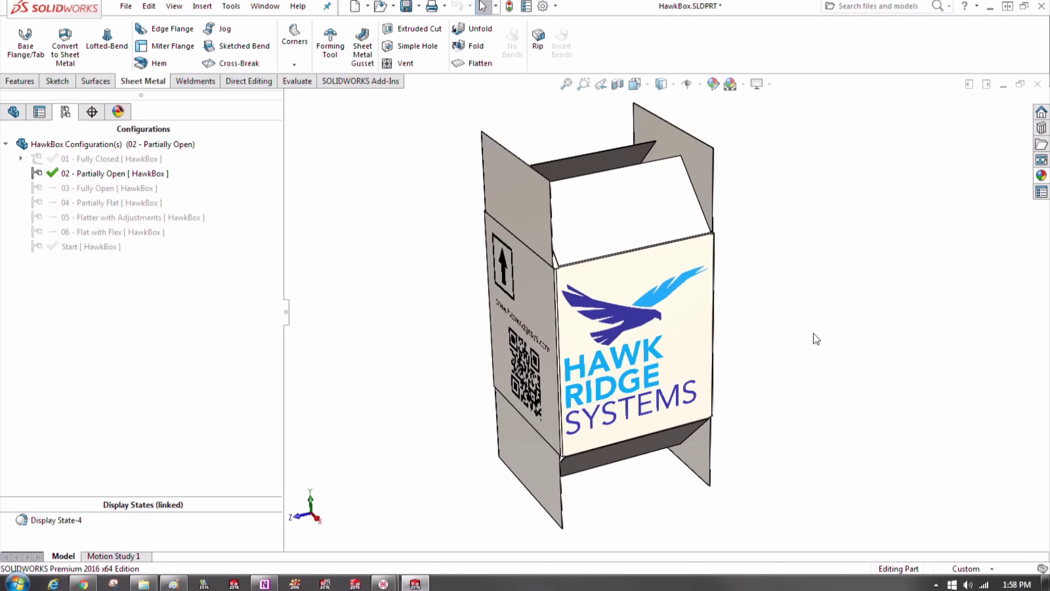
{"action": "double_click", "coordinate": [80, 188]}
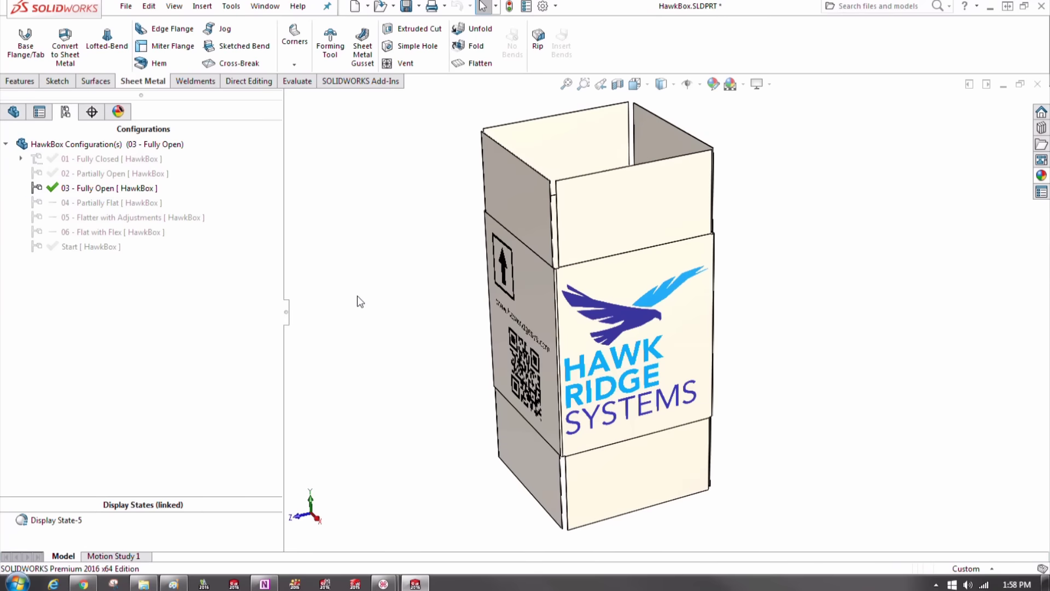
{"action": "double_click", "coordinate": [110, 202]}
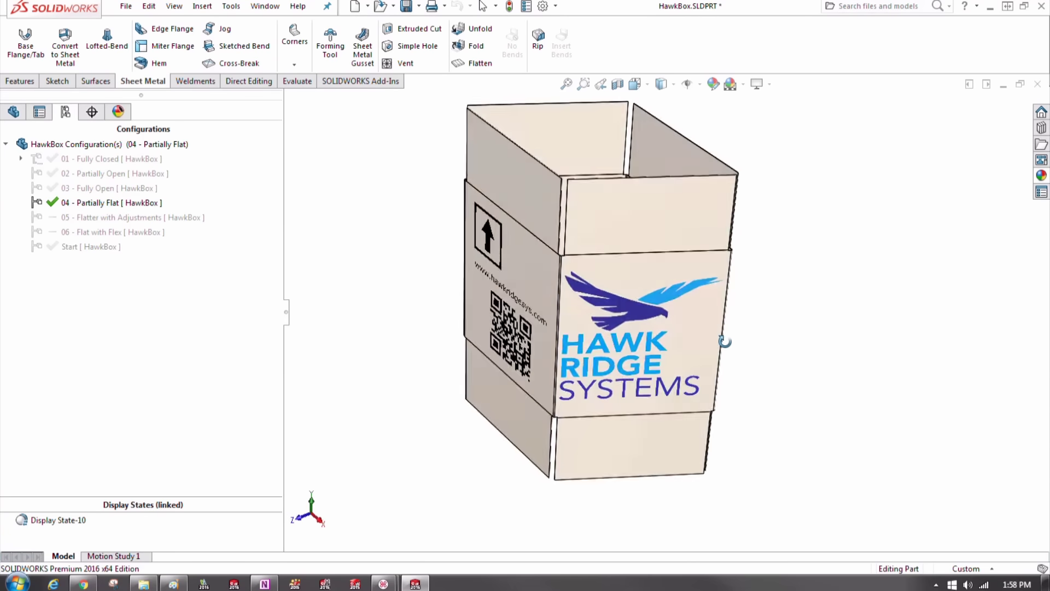
{"action": "scroll", "coordinate": [651, 279], "scroll_direction": "down", "scroll_amount": 3}
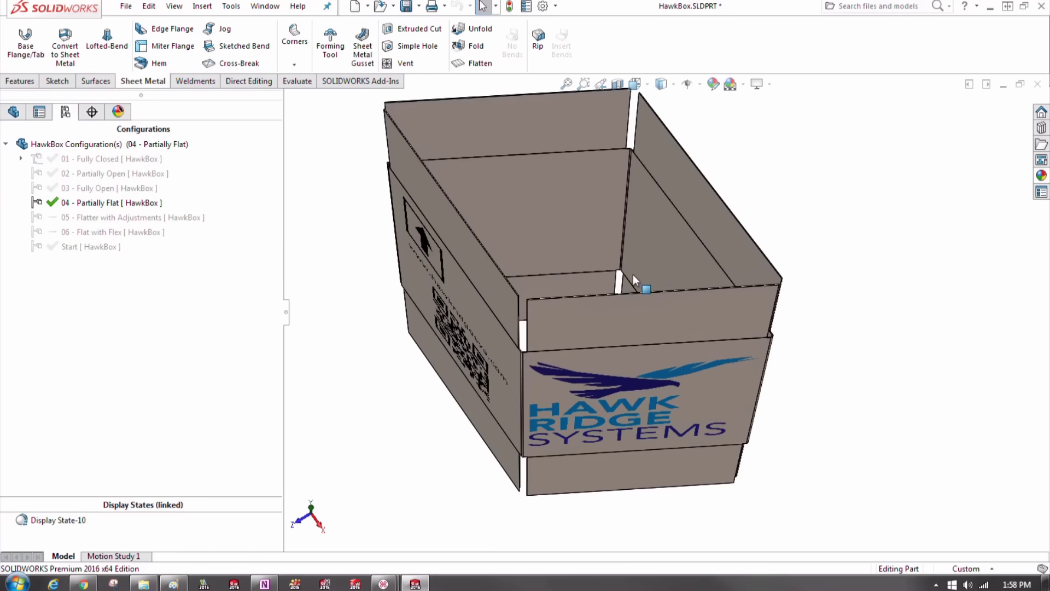
{"action": "left_click", "coordinate": [12, 112]}
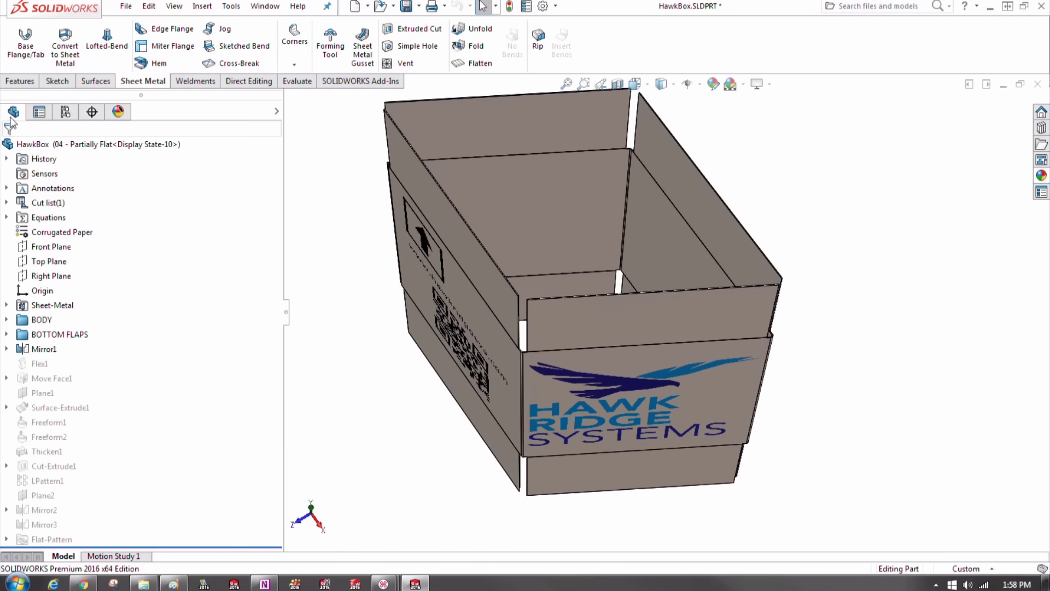
- Expand BODY and BOTTOM FLAPS and highlight the panels from EDIT ANGLE, Edge-Flange2 and Base-Flange1
{"action": "left_click", "coordinate": [6, 334]}
{"action": "left_click", "coordinate": [7, 319]}
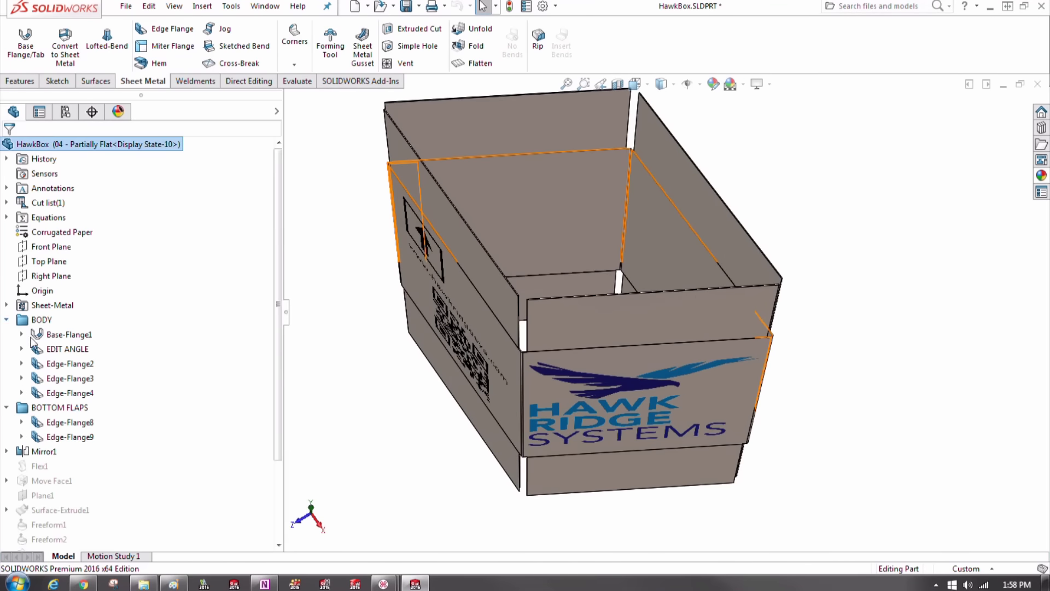
{"action": "left_click", "coordinate": [66, 349]}
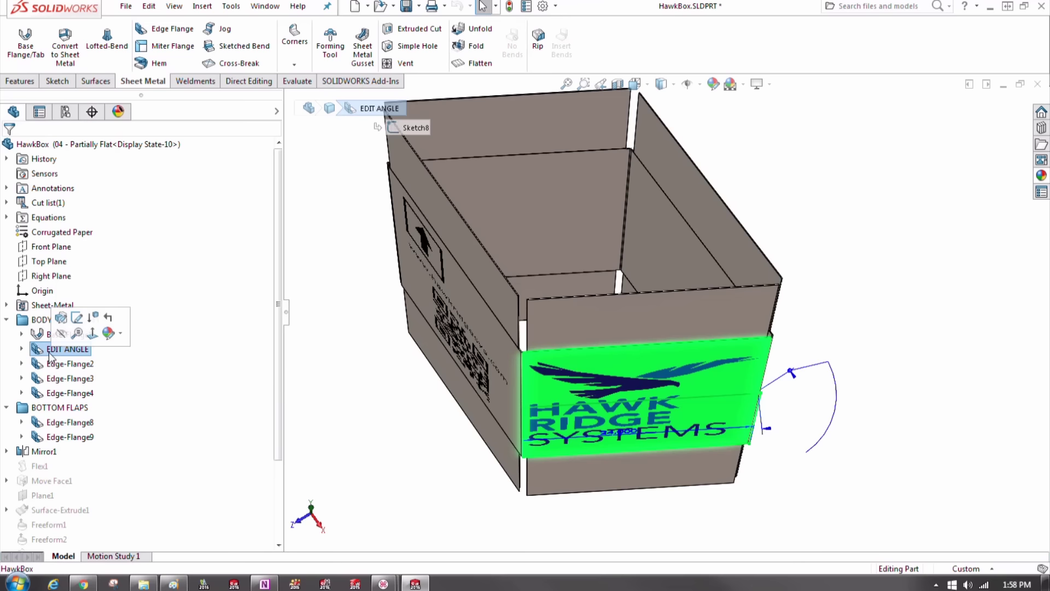
{"action": "left_click", "coordinate": [55, 364]}
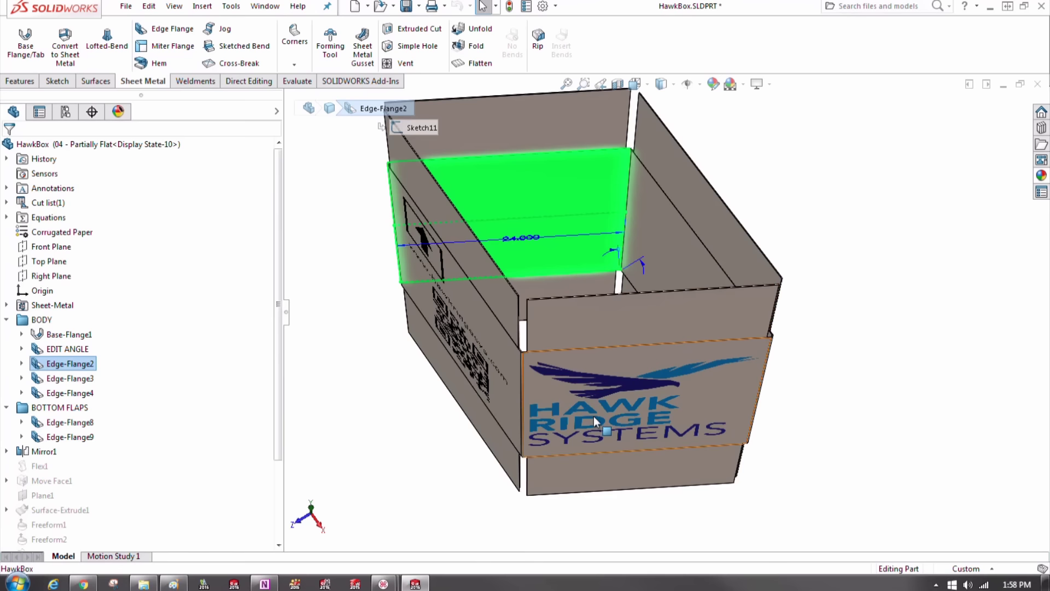
{"action": "left_click", "coordinate": [74, 353]}
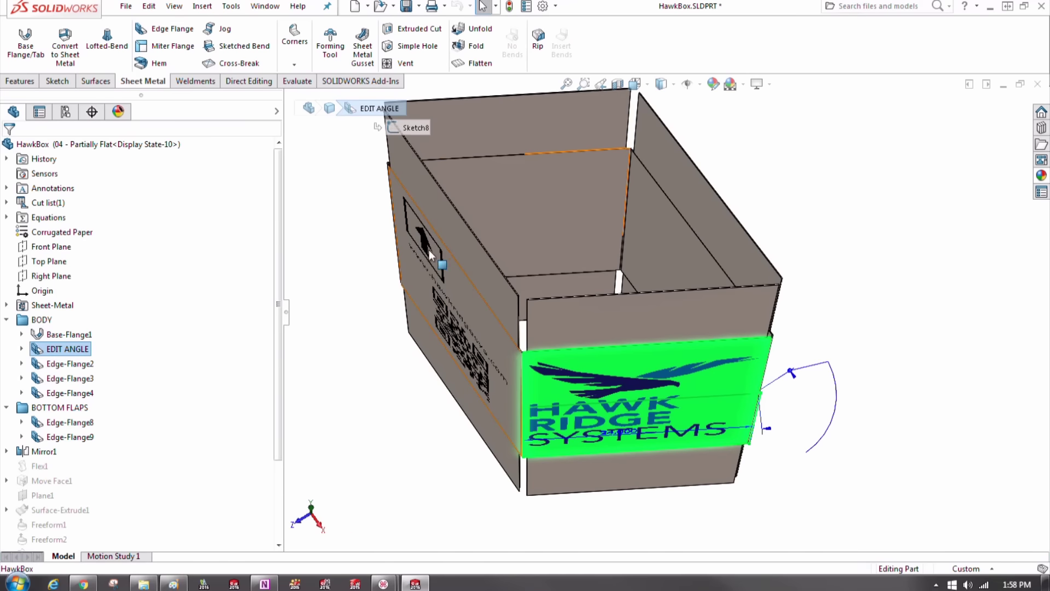
{"action": "left_click", "coordinate": [68, 335]}
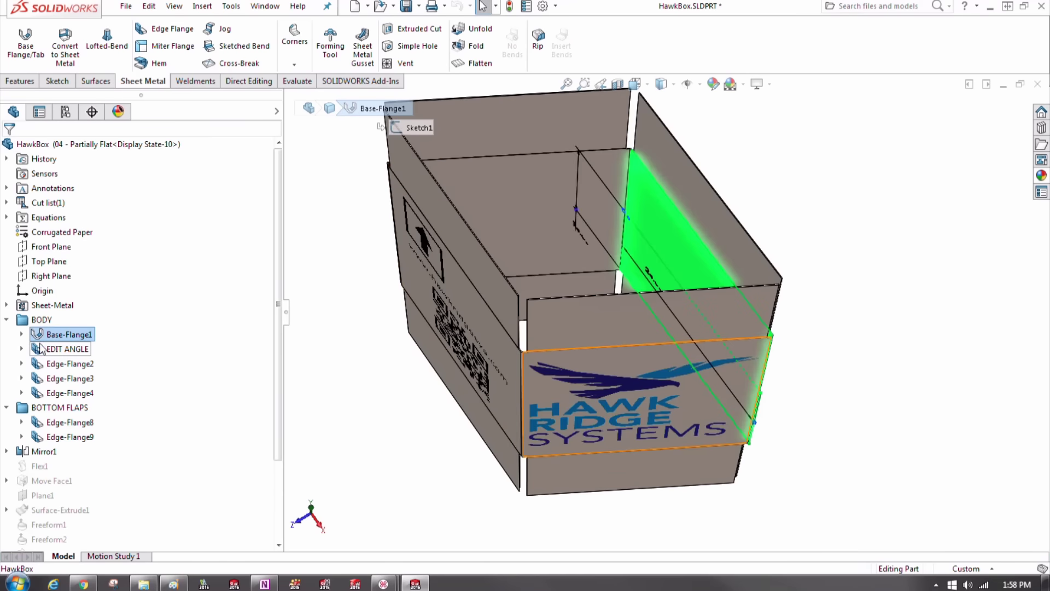
{"action": "left_click", "coordinate": [41, 349]}
- Activate the 05 - Flatter with Adjustments configuration, orbiting to view the box inside and from the front
{"action": "left_click", "coordinate": [65, 111]}
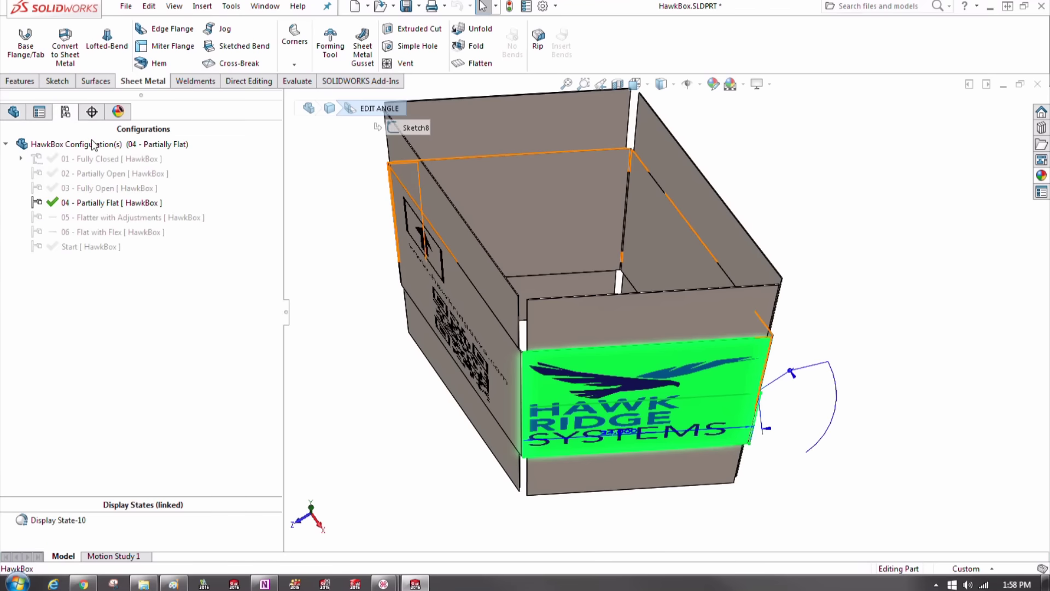
{"action": "left_click", "coordinate": [320, 334]}
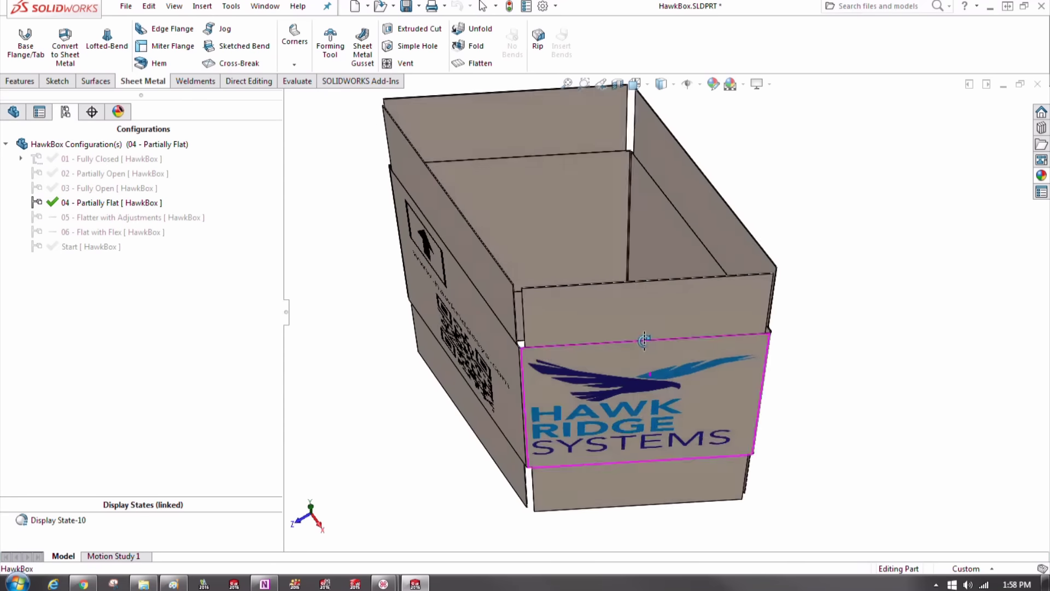
{"action": "mouse_move", "coordinate": [644, 341]}
{"action": "middle_mouse_down"}
{"action": "mouse_move", "coordinate": [640, 235]}
{"action": "mouse_move", "coordinate": [667, 272]}
{"action": "middle_mouse_up"}
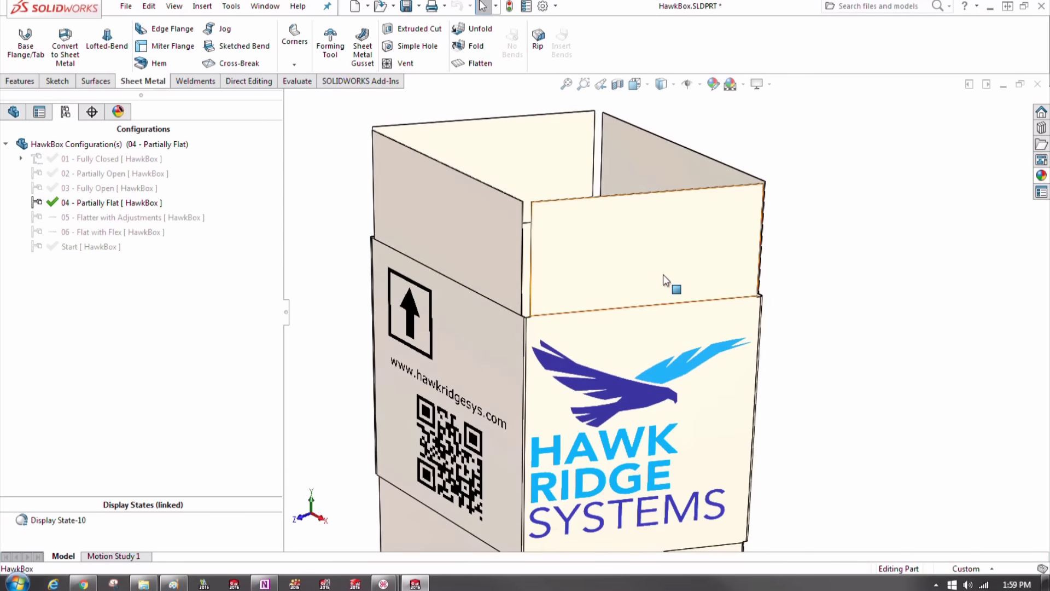
{"action": "scroll", "coordinate": [665, 295], "scroll_direction": "up", "scroll_amount": 2}
{"action": "scroll", "coordinate": [705, 452], "scroll_direction": "up", "scroll_amount": 2}
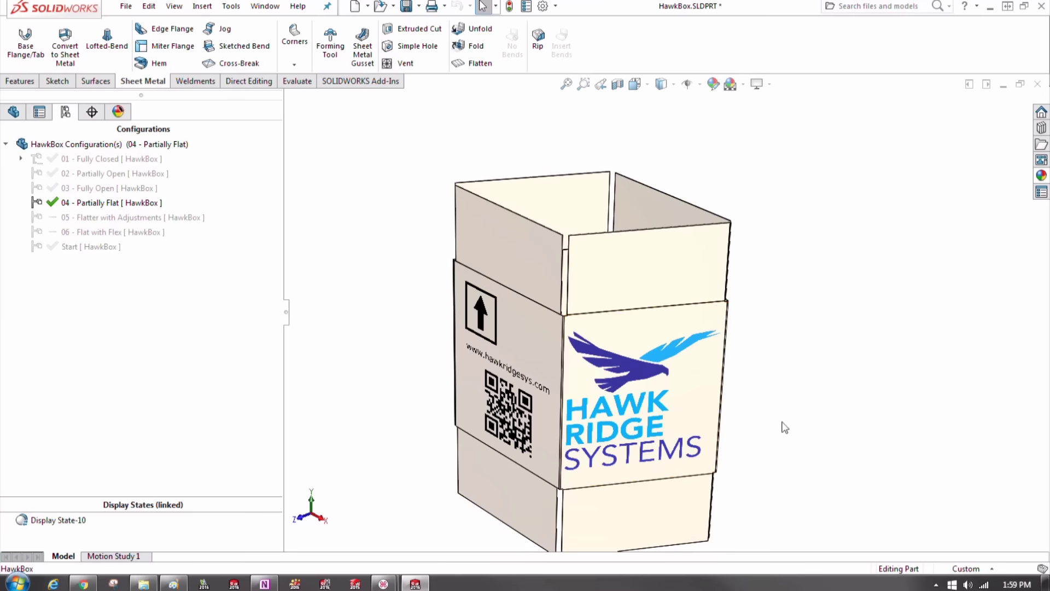
{"action": "middle_click_drag", "start_coordinate": [767, 303], "coordinate": [758, 354]}
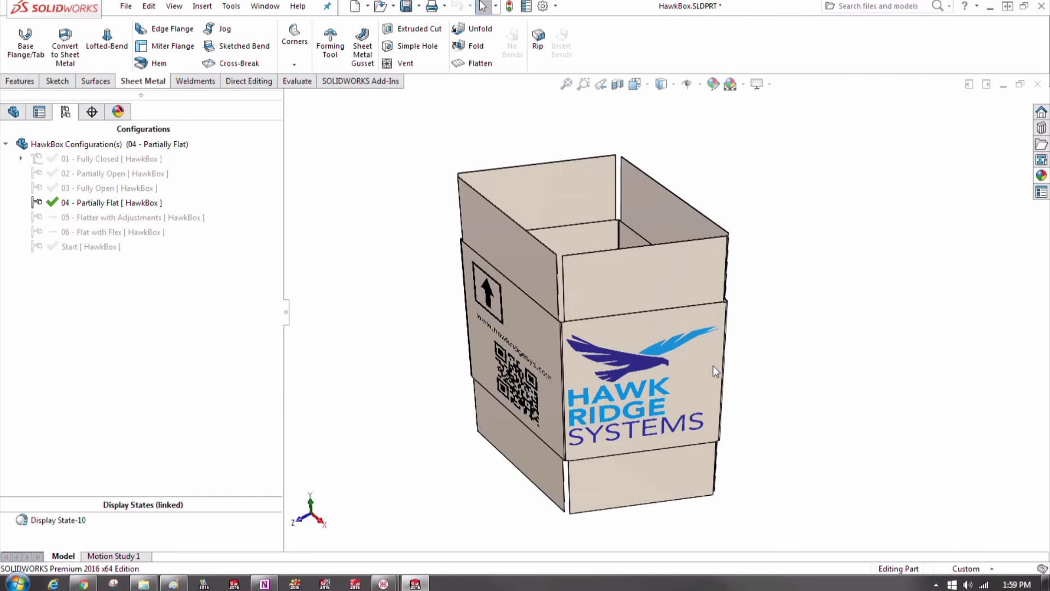
{"action": "double_click", "coordinate": [166, 220]}
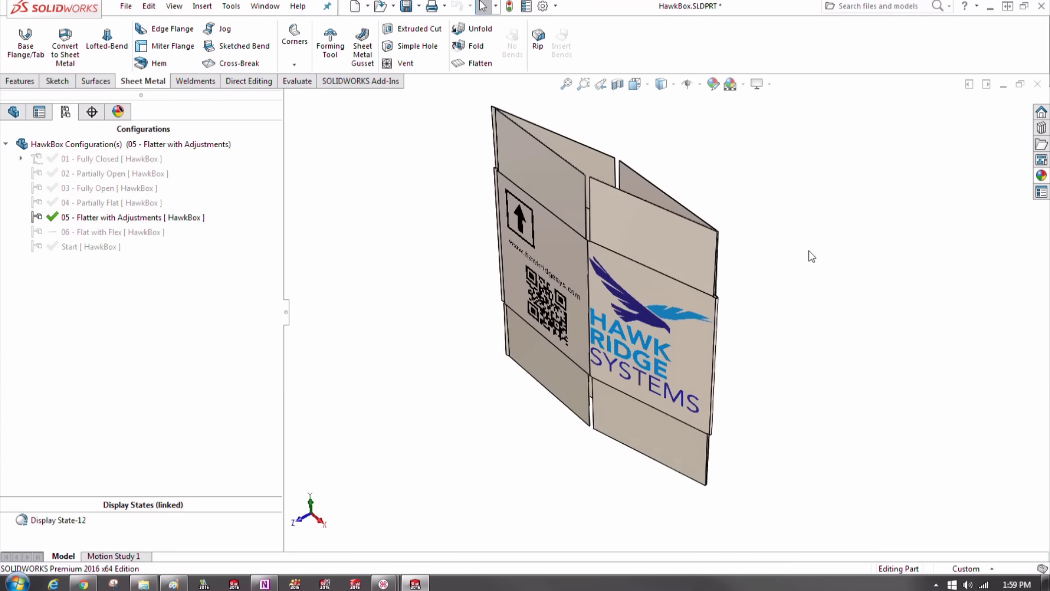
{"action": "middle_click_drag", "start_coordinate": [811, 256], "coordinate": [788, 221]}
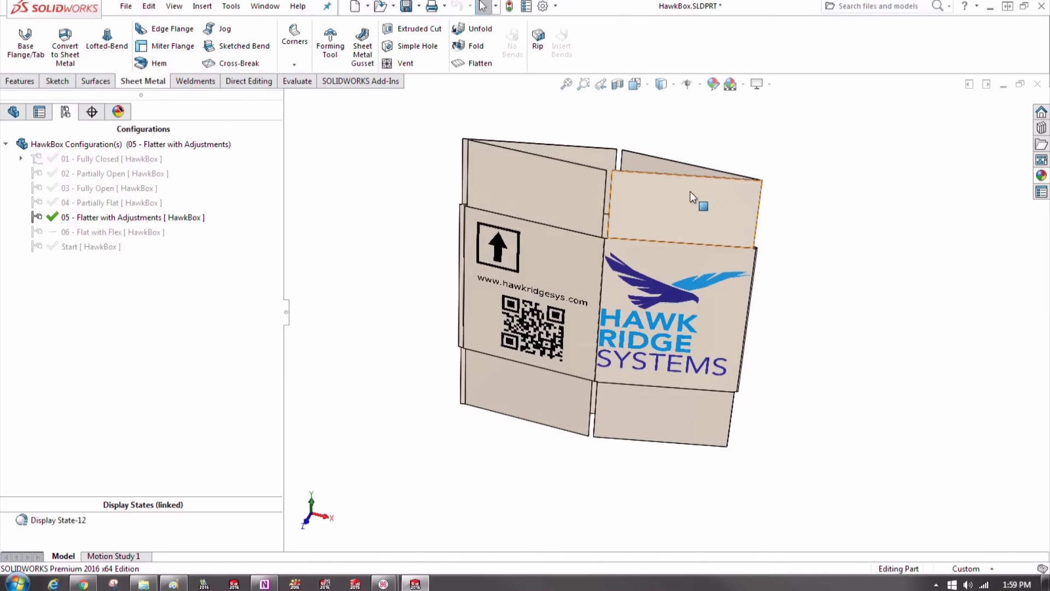
{"action": "scroll", "coordinate": [630, 257], "scroll_direction": "down", "scroll_amount": 3}
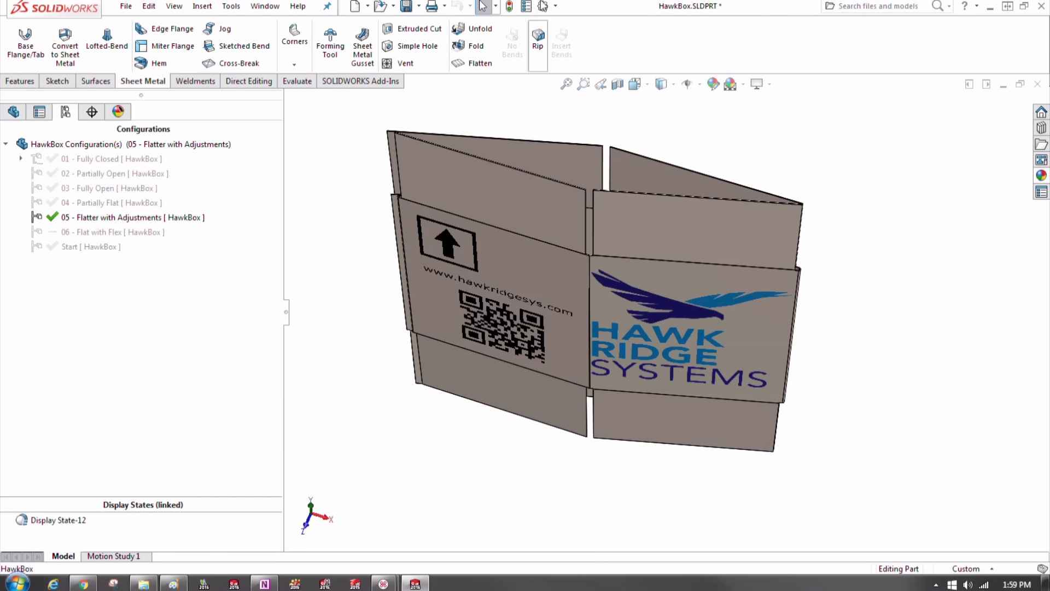
{"action": "left_click", "coordinate": [543, 7]}
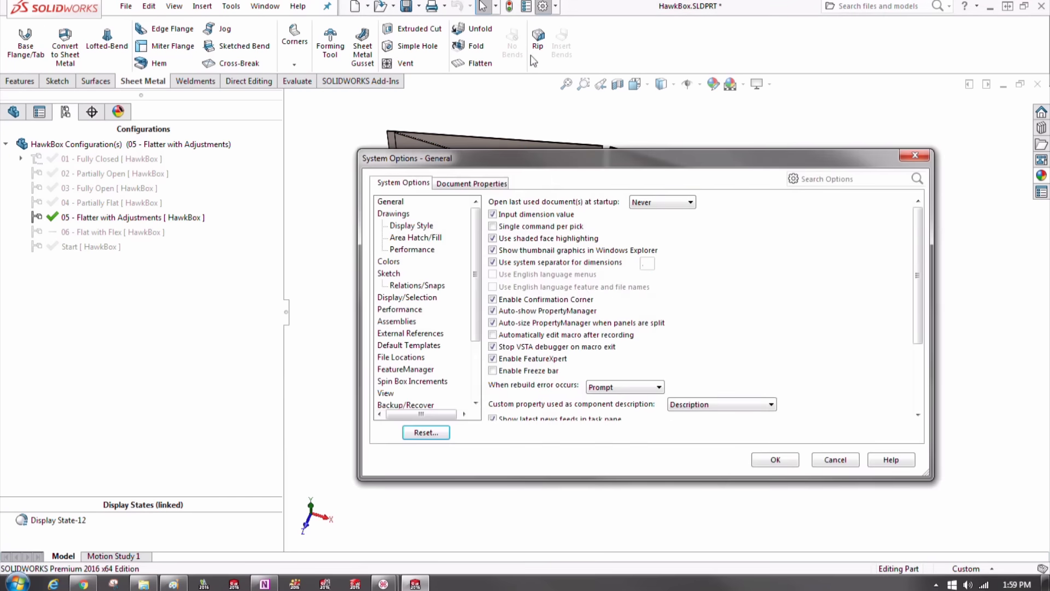
{"action": "left_click", "coordinate": [414, 310]}
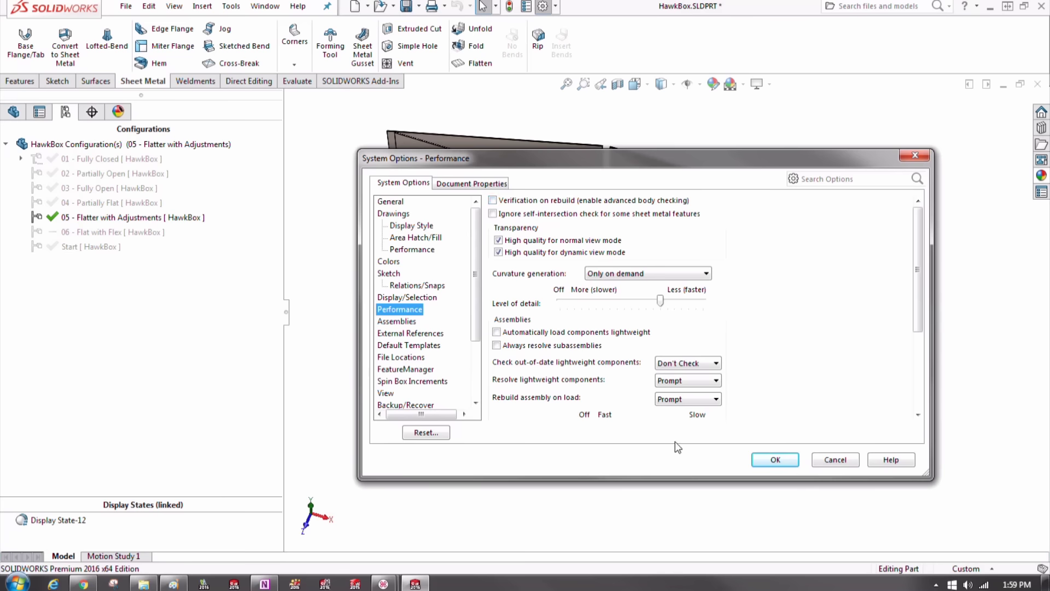
{"action": "left_click", "coordinate": [836, 459]}
{"action": "middle_click_drag", "start_coordinate": [668, 391], "coordinate": [575, 270]}
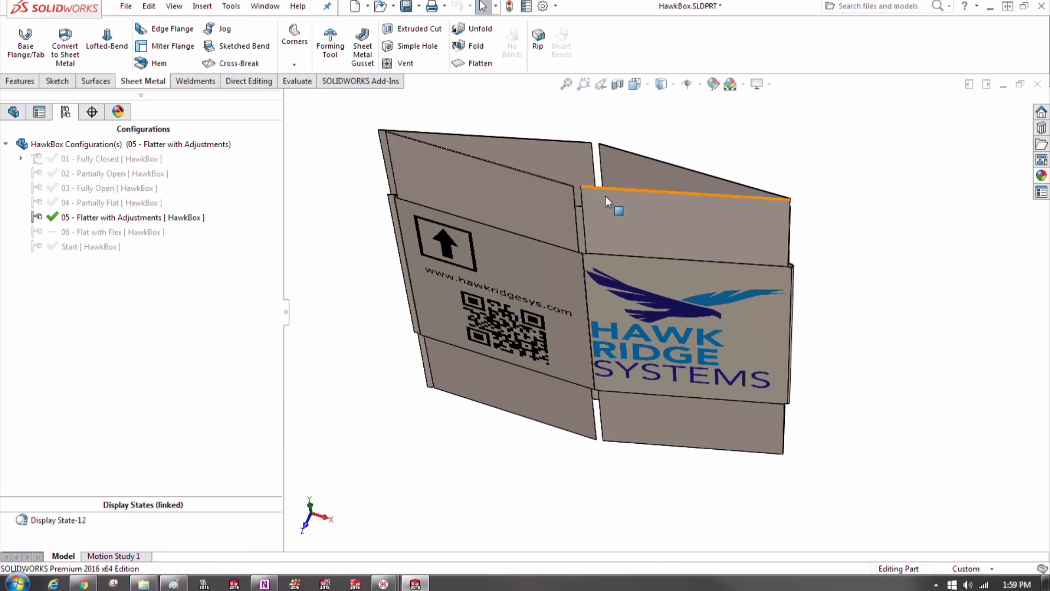
{"action": "middle_click_drag", "start_coordinate": [614, 206], "coordinate": [610, 239]}
{"action": "middle_click_drag", "start_coordinate": [603, 271], "coordinate": [612, 172]}
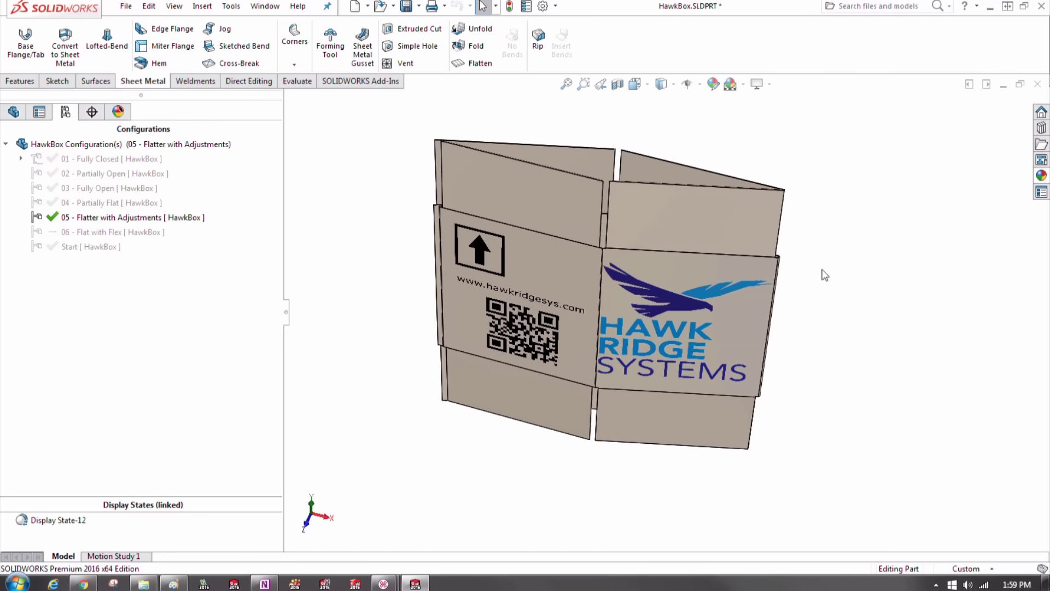
{"action": "middle_click_drag", "start_coordinate": [824, 274], "coordinate": [802, 380]}
{"action": "scroll", "coordinate": [534, 255], "scroll_direction": "down", "scroll_amount": 2}
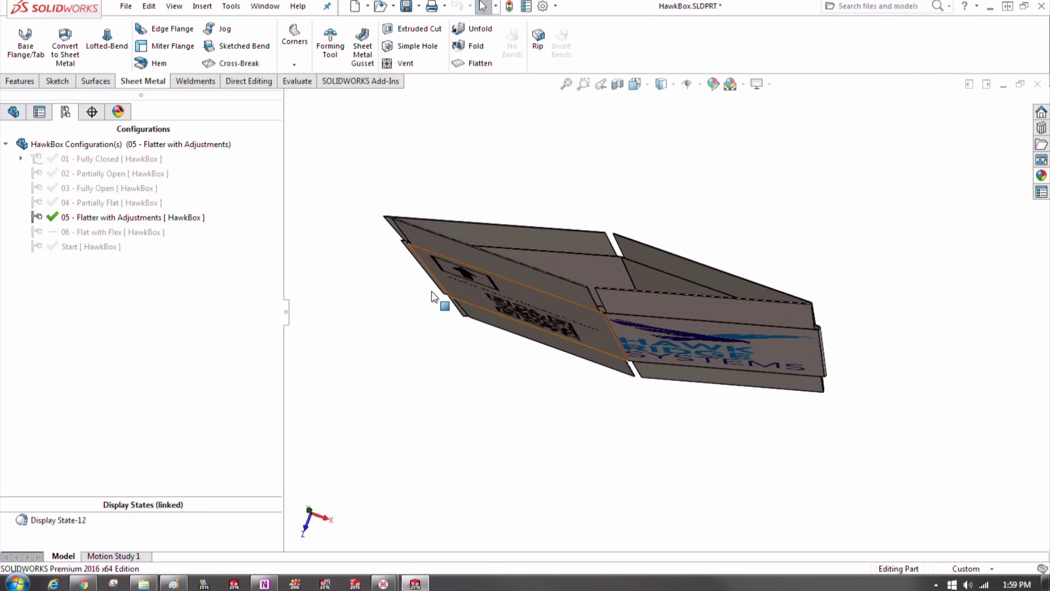
- Show the 06 - Flat with Flex blank and tilt it to lie back
{"action": "double_click", "coordinate": [121, 234]}
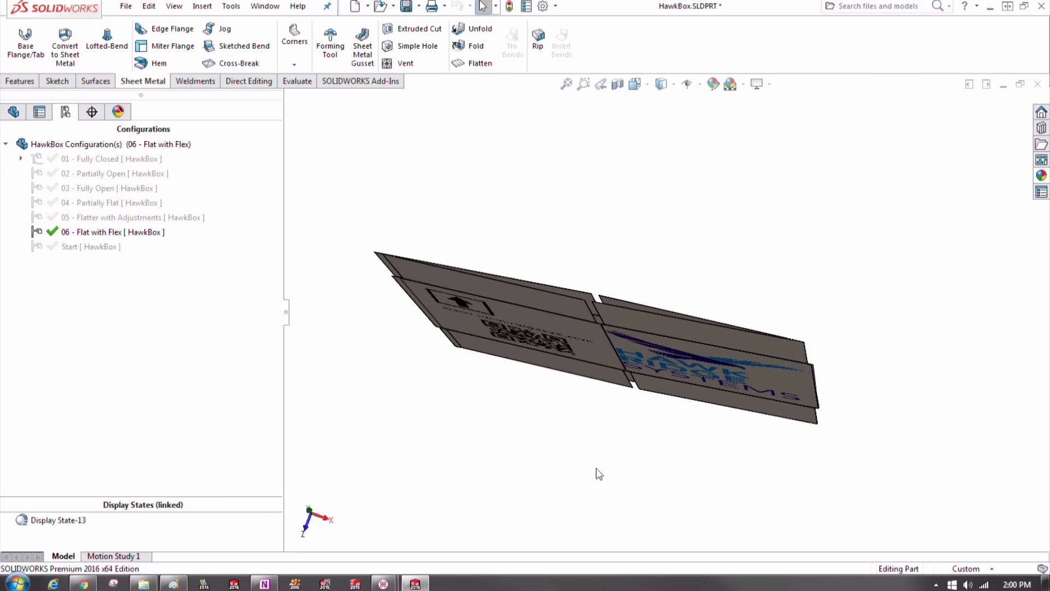
{"action": "scroll", "coordinate": [595, 474], "scroll_direction": "up", "scroll_amount": 2}
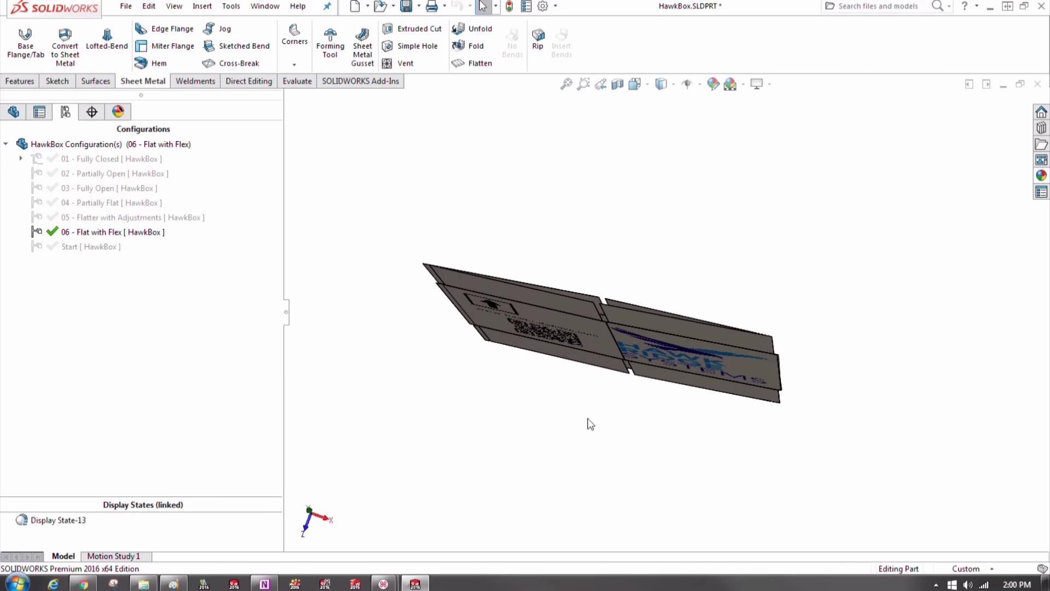
{"action": "middle_click_drag", "start_coordinate": [620, 340], "coordinate": [623, 218]}
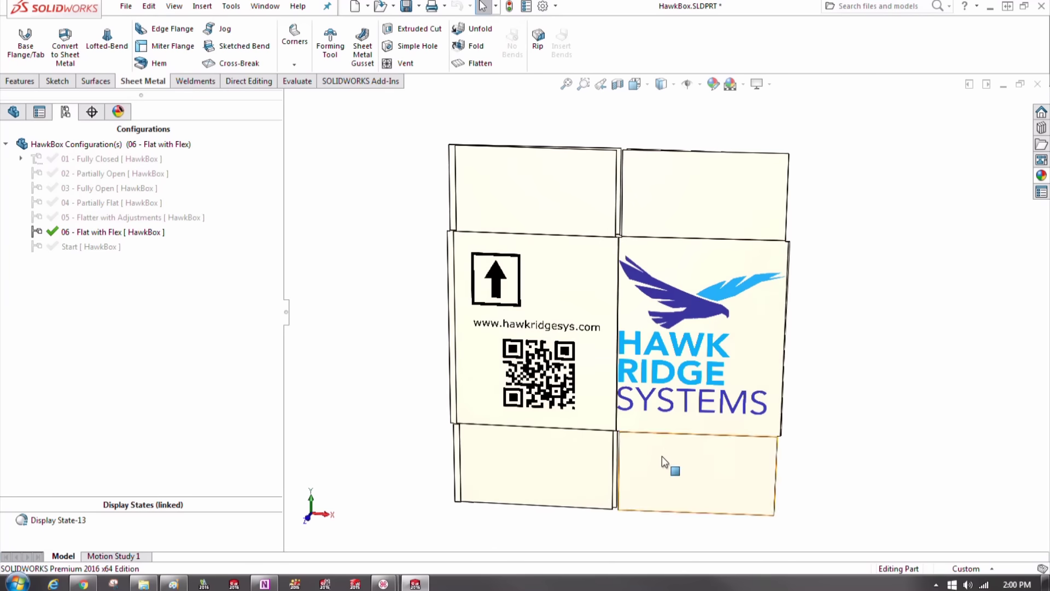
{"action": "middle_click_drag", "start_coordinate": [663, 461], "coordinate": [668, 188]}
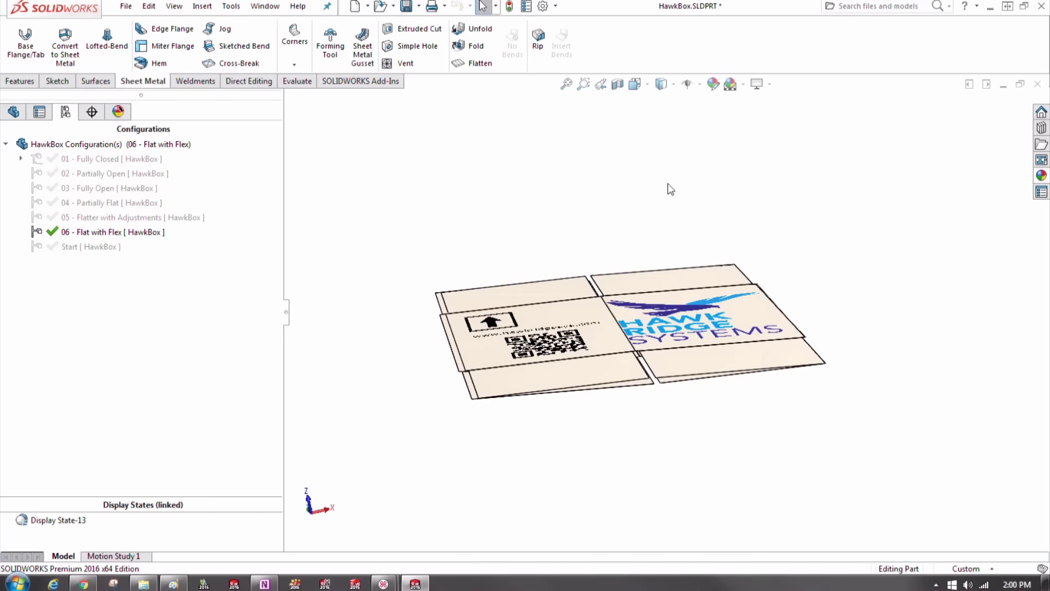
- Step back through configurations 05 to 01 - Fully Closed, turning the logo side toward the viewer
{"action": "double_click", "coordinate": [107, 219]}
{"action": "double_click", "coordinate": [105, 202]}
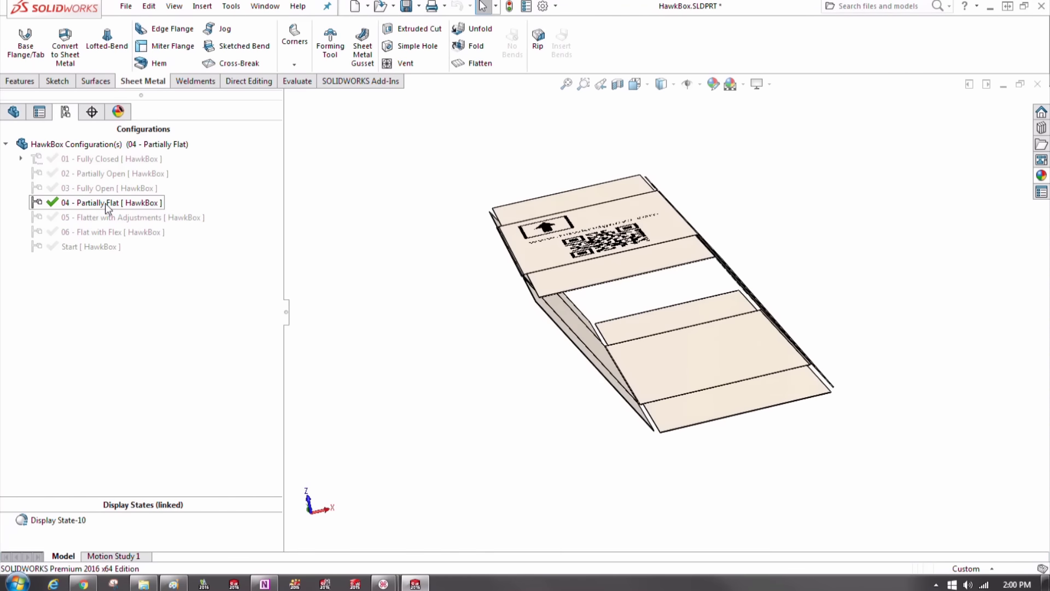
{"action": "double_click", "coordinate": [110, 188]}
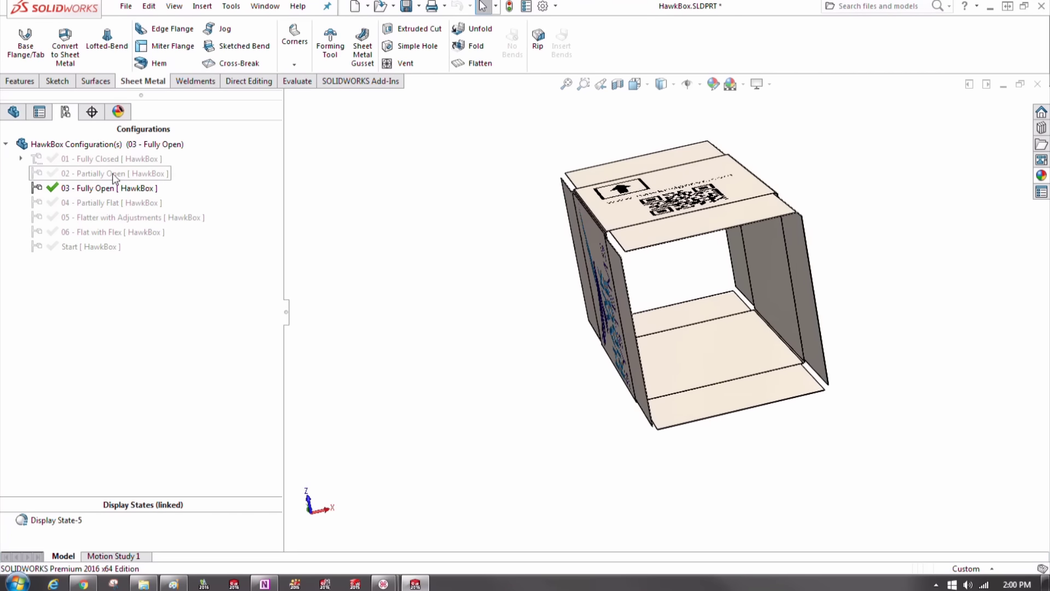
{"action": "double_click", "coordinate": [112, 173]}
{"action": "double_click", "coordinate": [104, 159]}
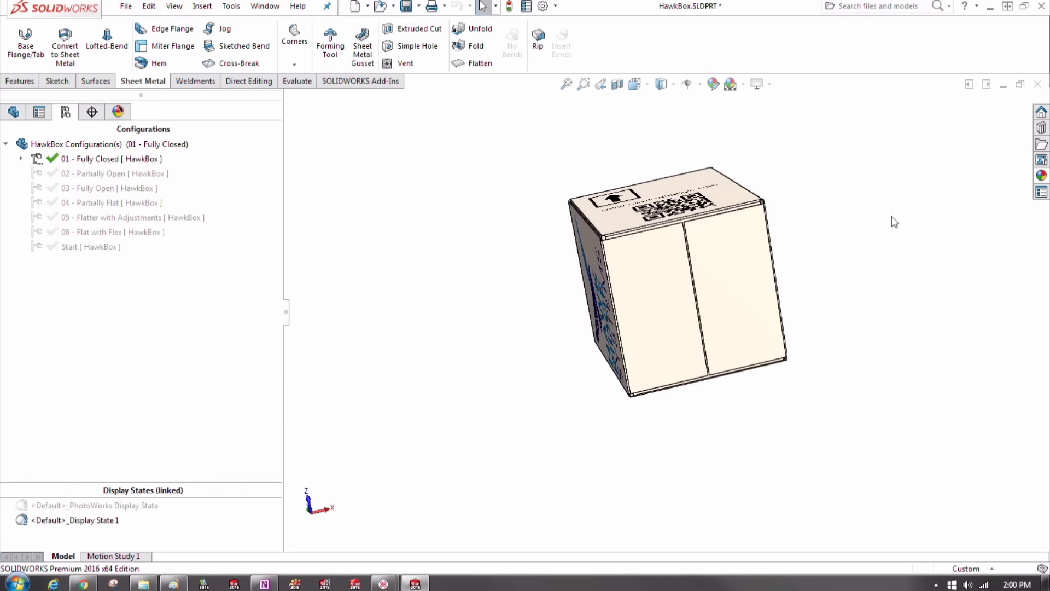
{"action": "middle_click_drag", "start_coordinate": [895, 222], "coordinate": [922, 397]}
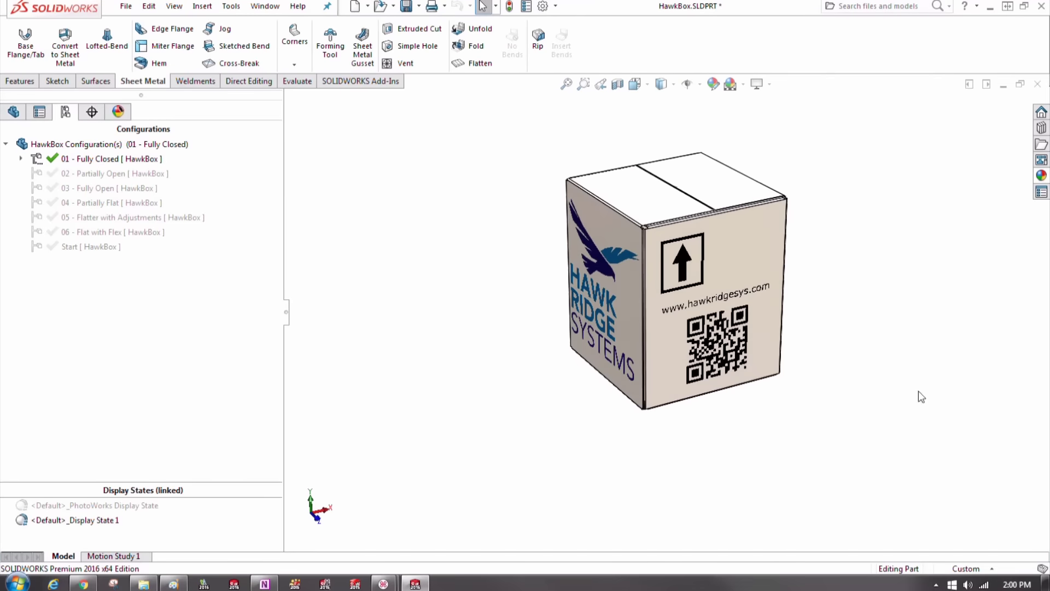
{"action": "middle_click_drag", "start_coordinate": [855, 215], "coordinate": [779, 190]}
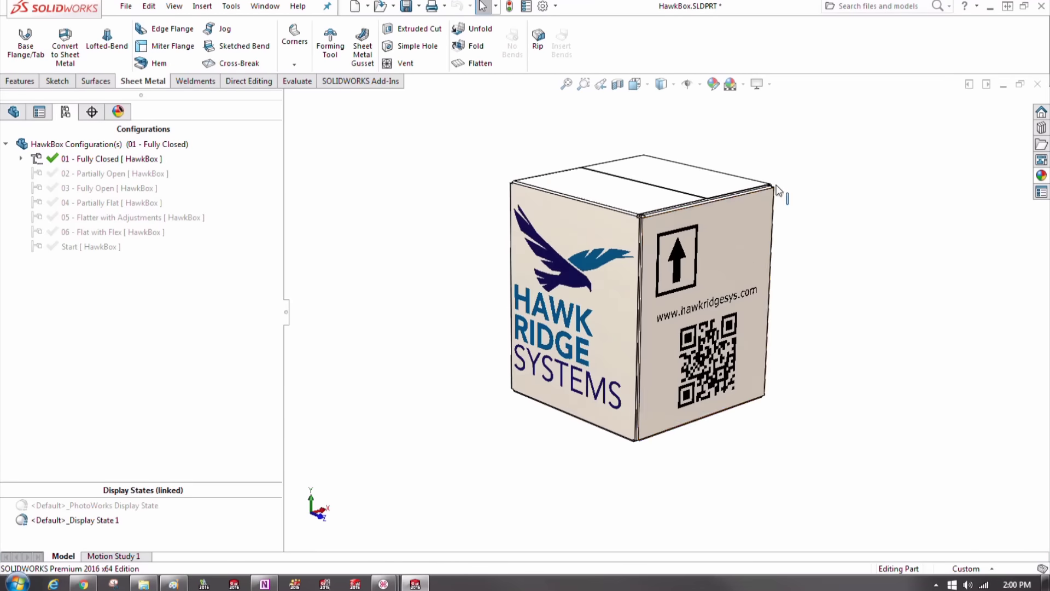
{"action": "scroll", "coordinate": [921, 288], "scroll_direction": "down", "scroll_amount": 2}
{"action": "left_click", "coordinate": [16, 115]}
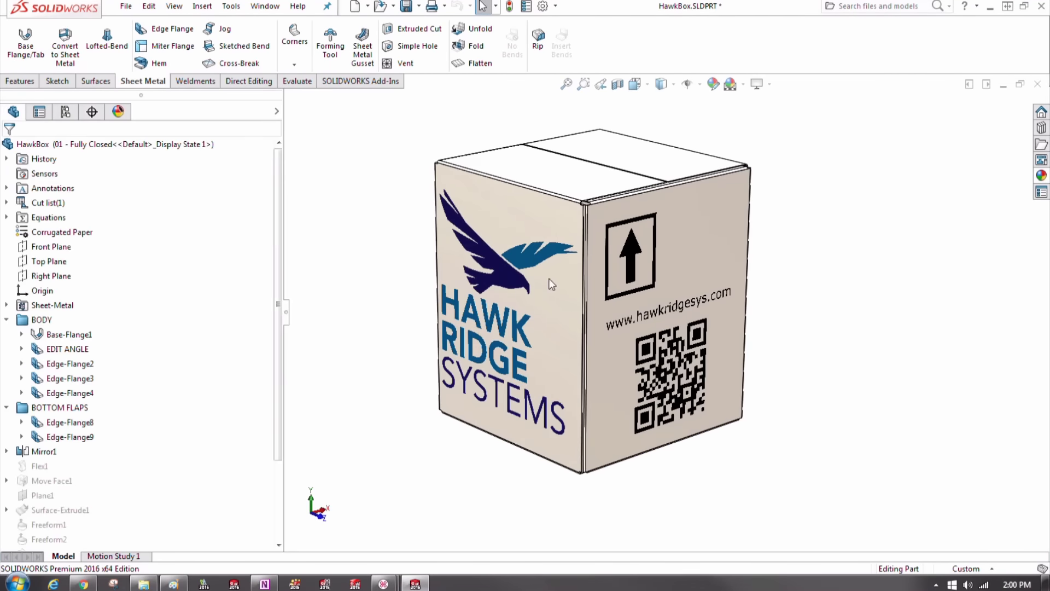
{"action": "mouse_move", "coordinate": [787, 270]}
{"action": "middle_mouse_down"}
{"action": "mouse_move", "coordinate": [780, 274]}
{"action": "mouse_move", "coordinate": [802, 268]}
{"action": "middle_mouse_up"}
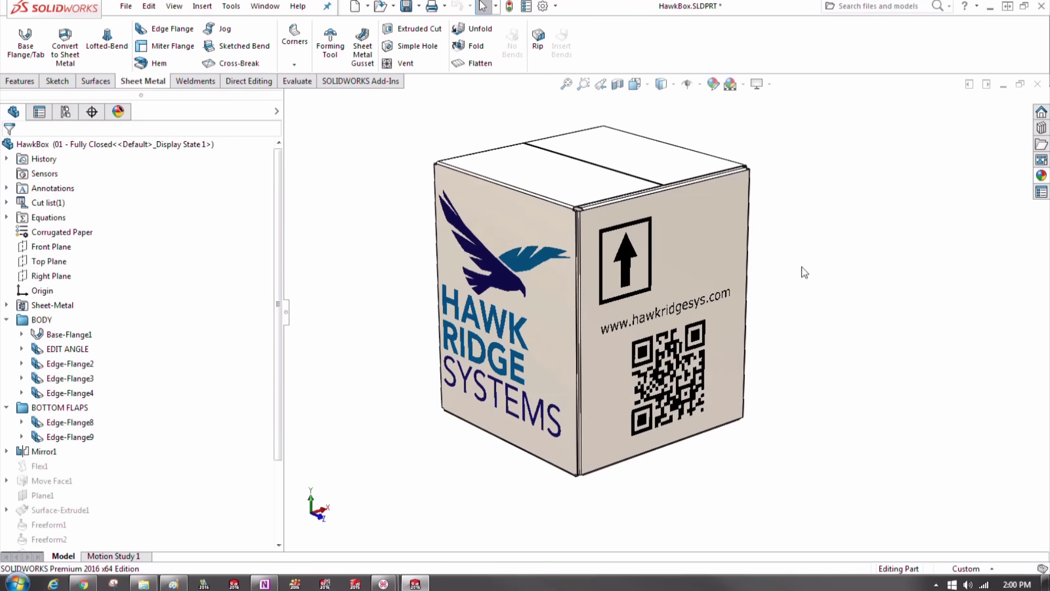